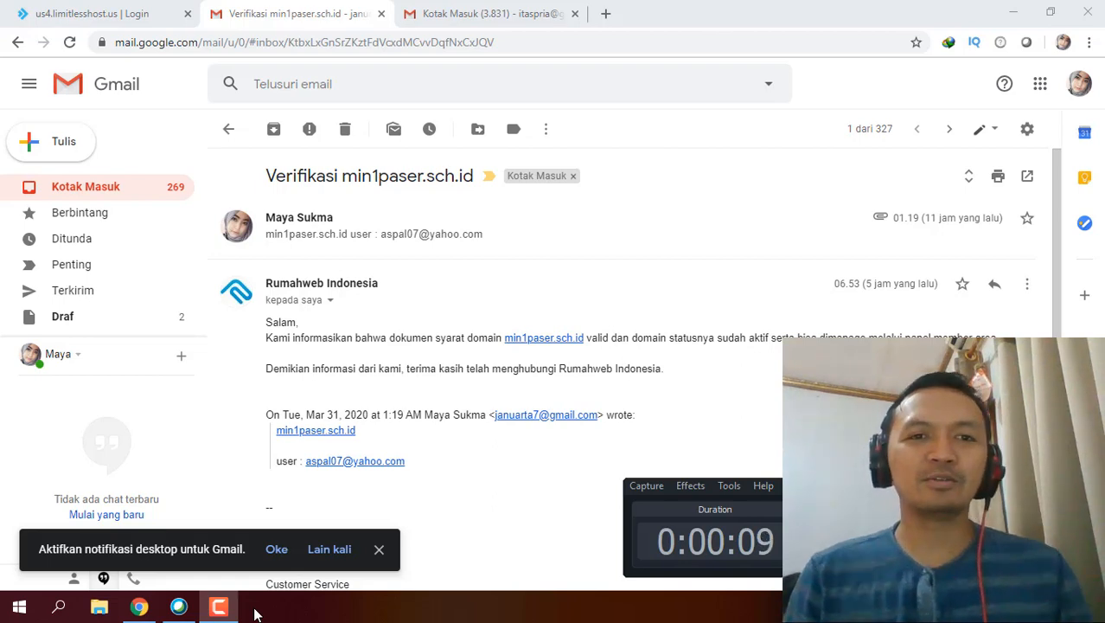
- Finish reading the domain verification email and open a new blank browser tab beside it
scroll(470, 161, "down", 2)
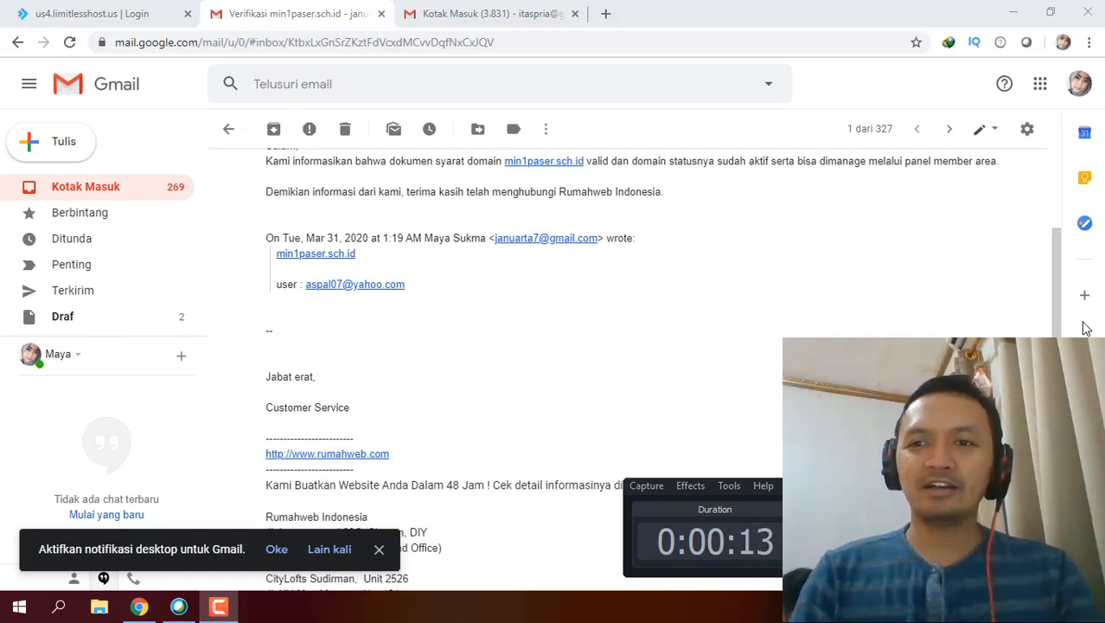
left_click_drag(1054, 322, 1052, 243)
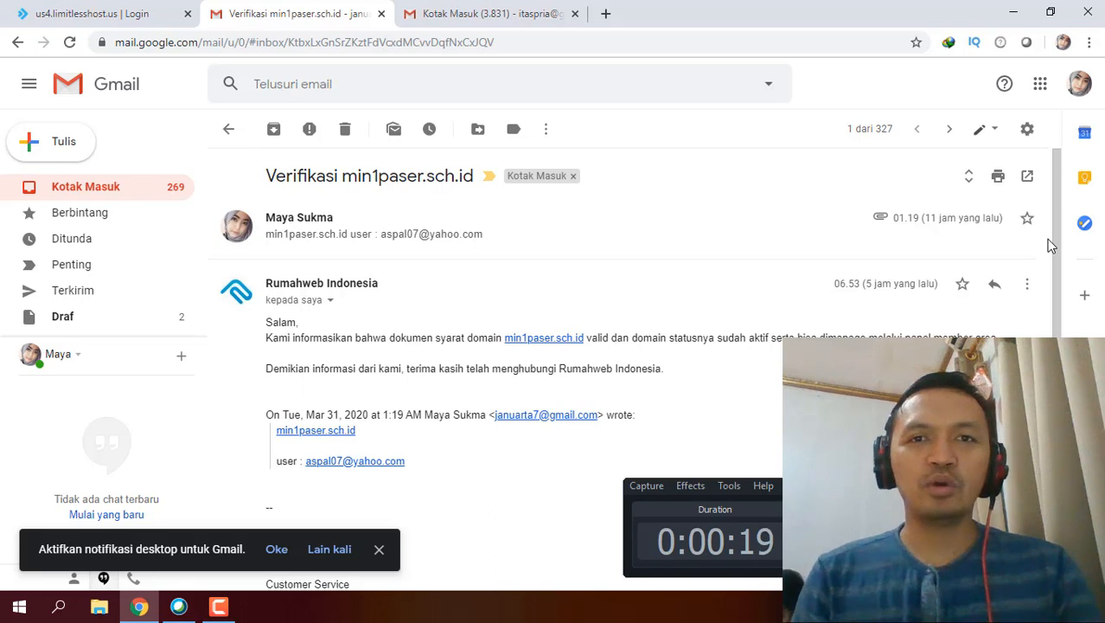
left_click(604, 14)
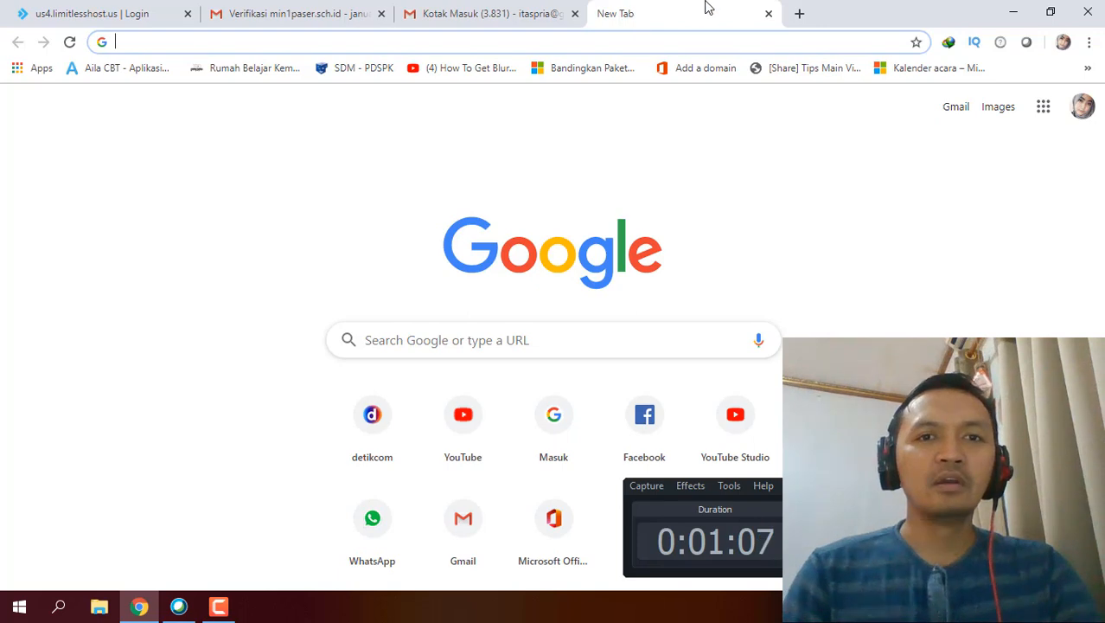
- Search Google for 'rumahweb' and open the Rumahweb Web Hosting Indonesia result
type("rumahweb")
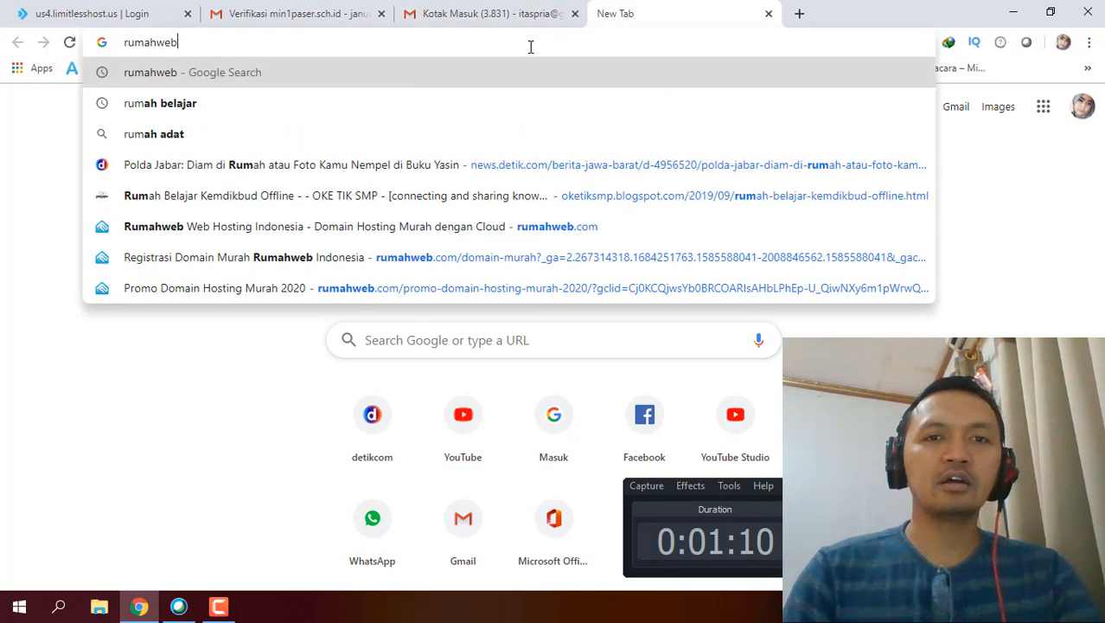
key("Return")
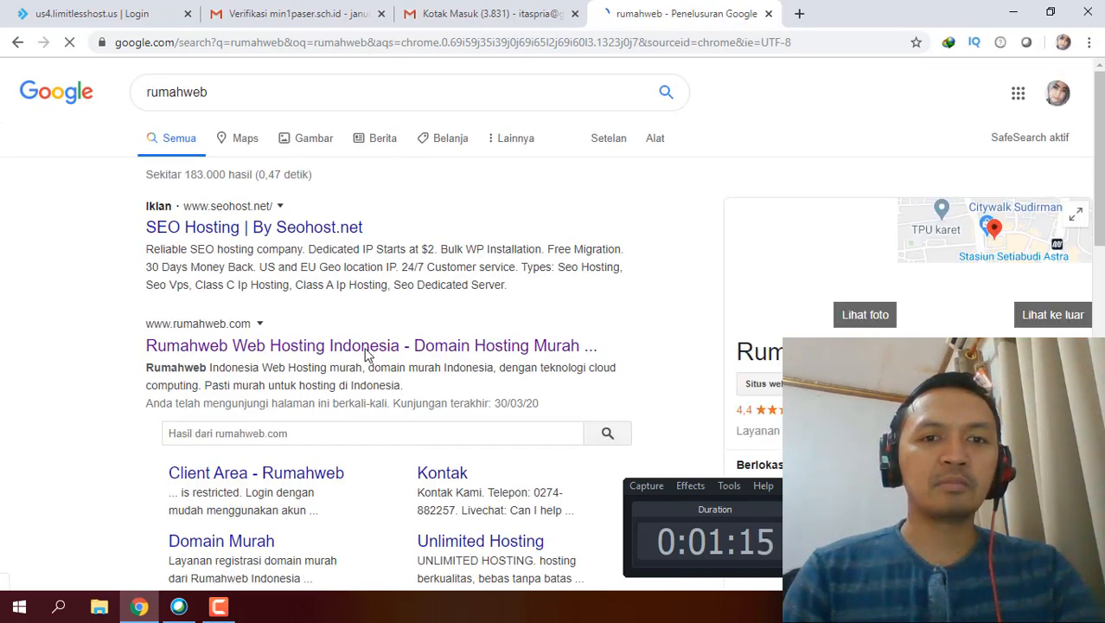
left_click(365, 353)
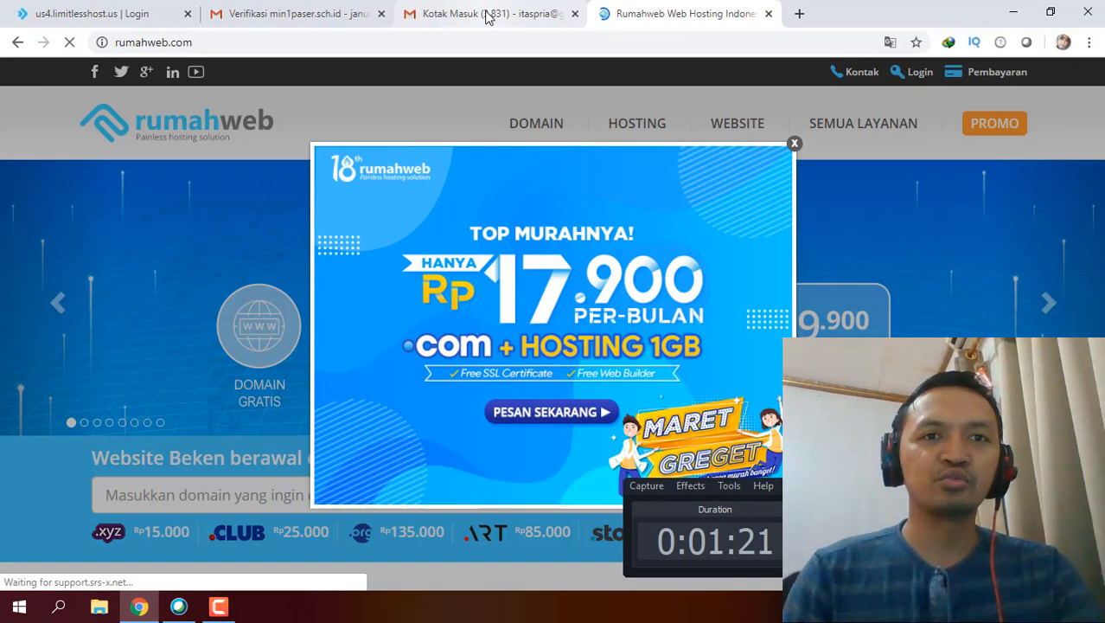
left_click(314, 11)
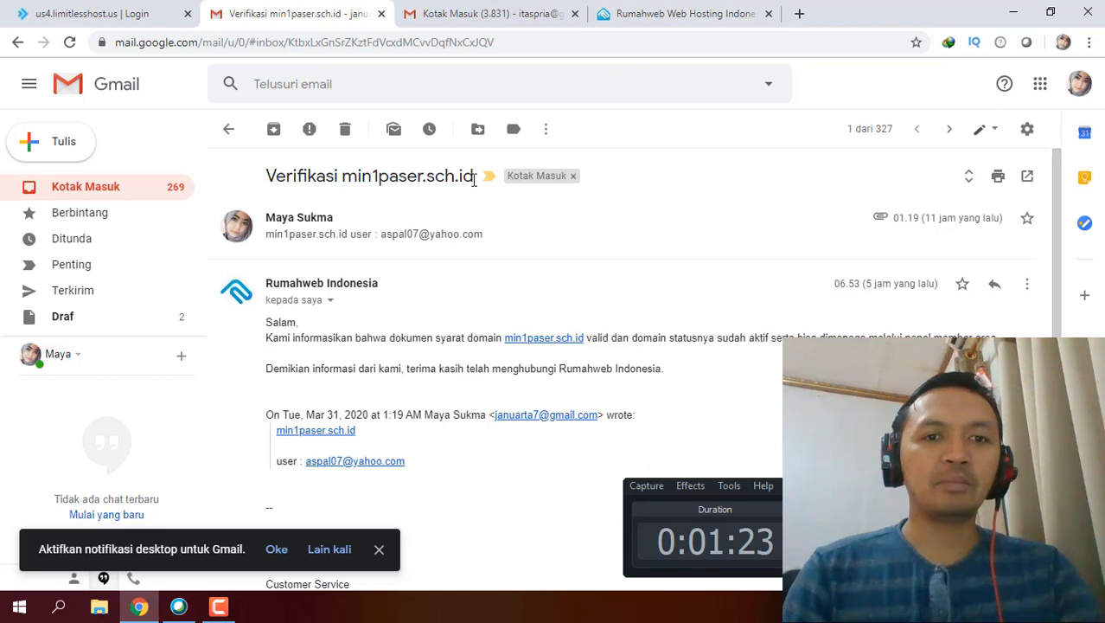
scroll(1056, 278, "down", 1)
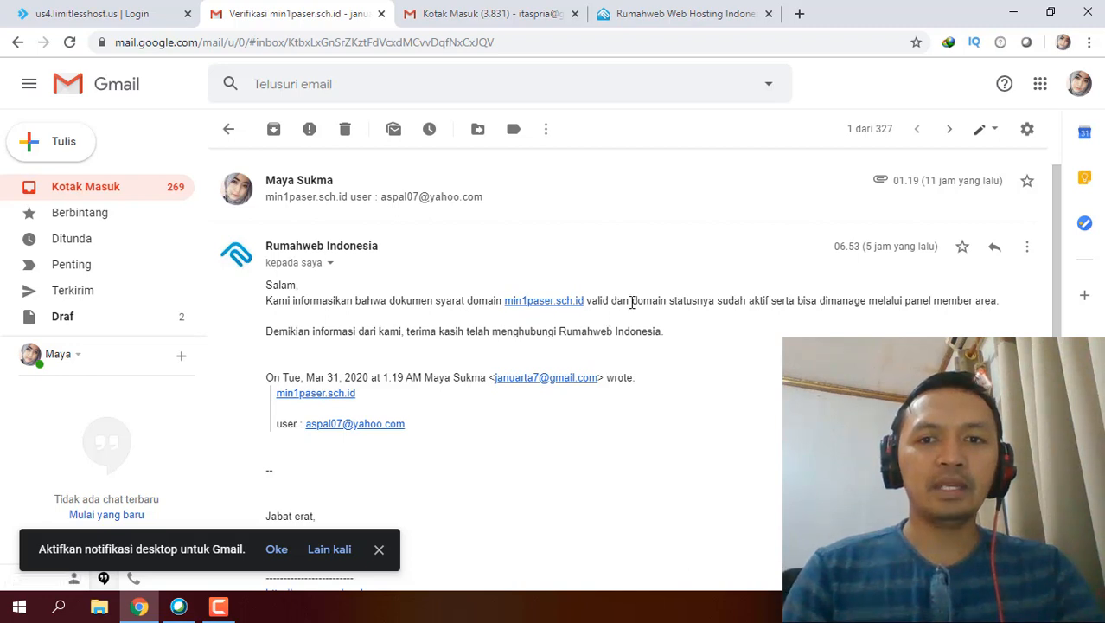
left_click_drag(638, 300, 676, 339)
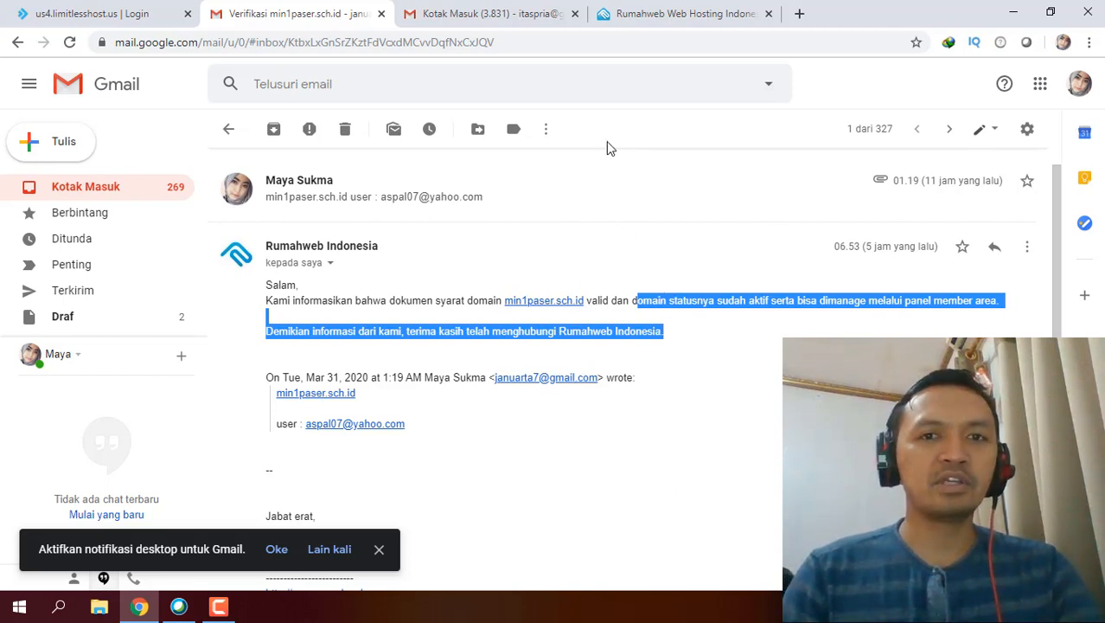
left_click(609, 17)
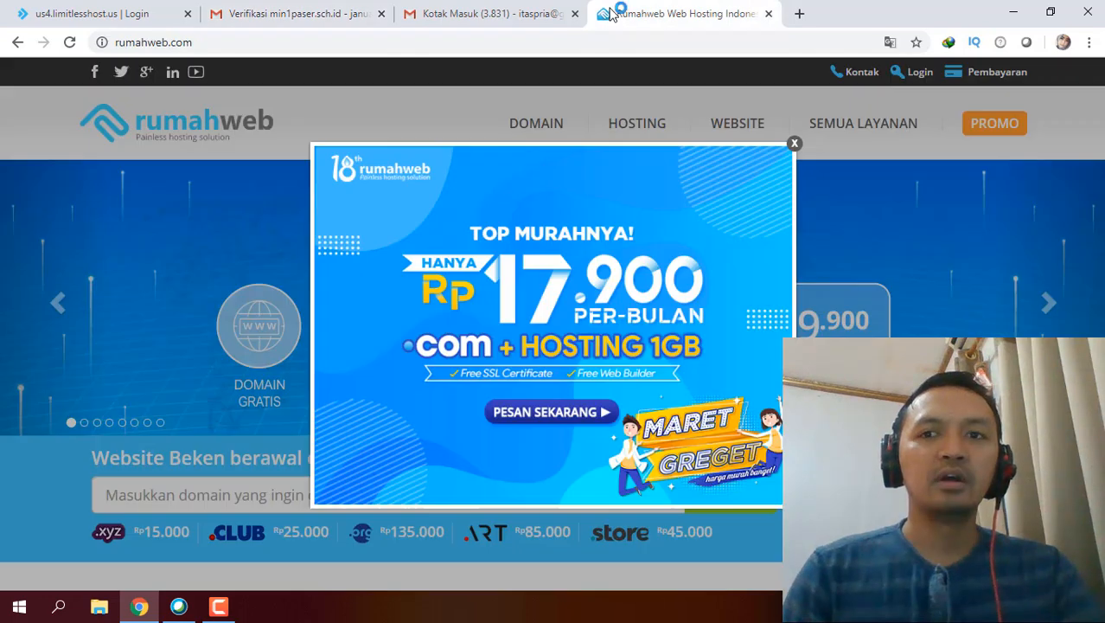
- Dismiss the promo pop-up and open the Rumahweb Client Area as the second tab
left_click(795, 145)
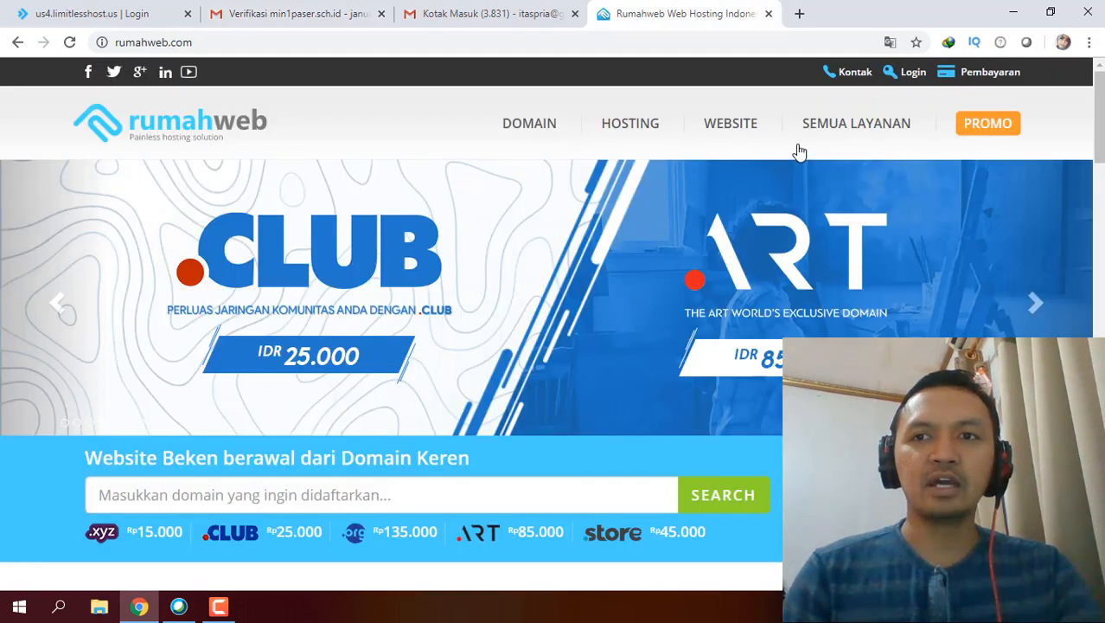
left_click(909, 76)
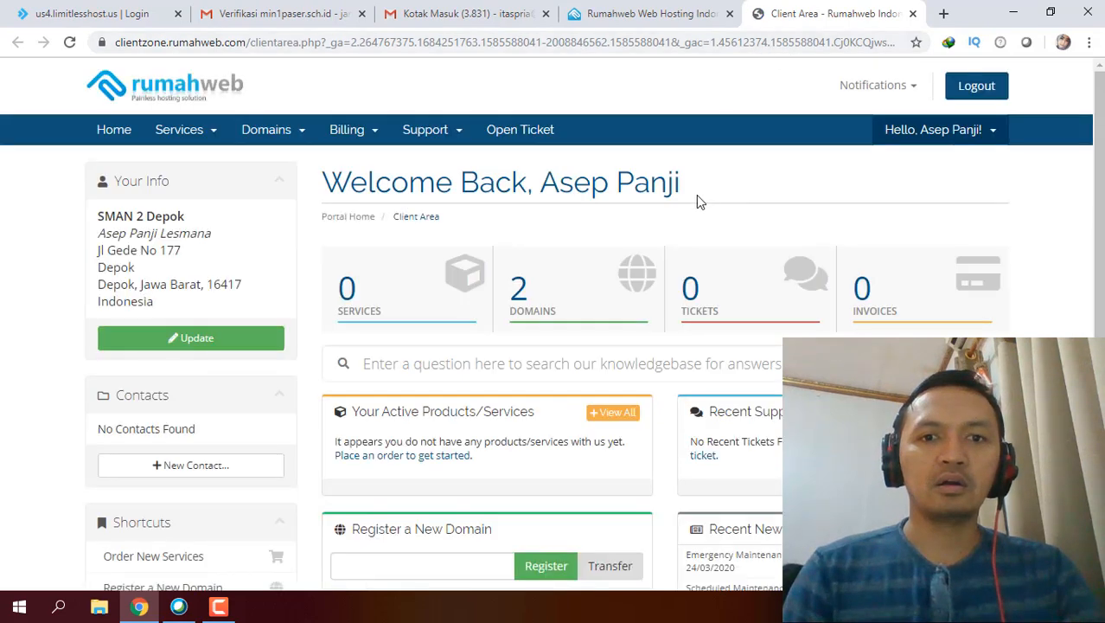
left_click_drag(858, 7, 315, 15)
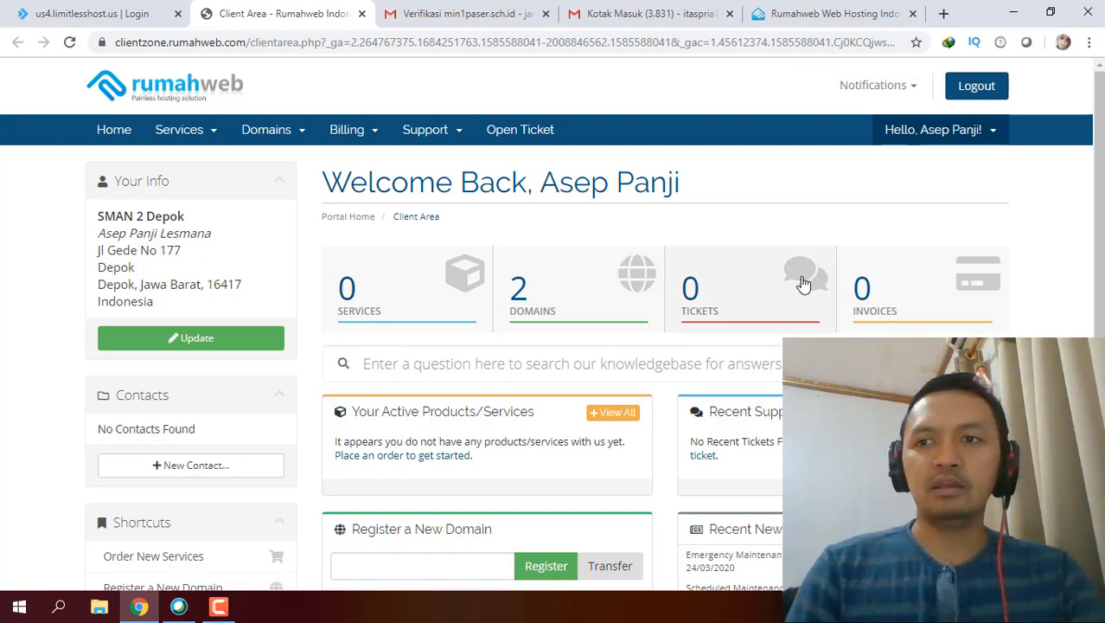
- Check that min1paser.sch.id shows as Active in Domains, then go to the DirectAdmin login
scroll(757, 296, "down", 1)
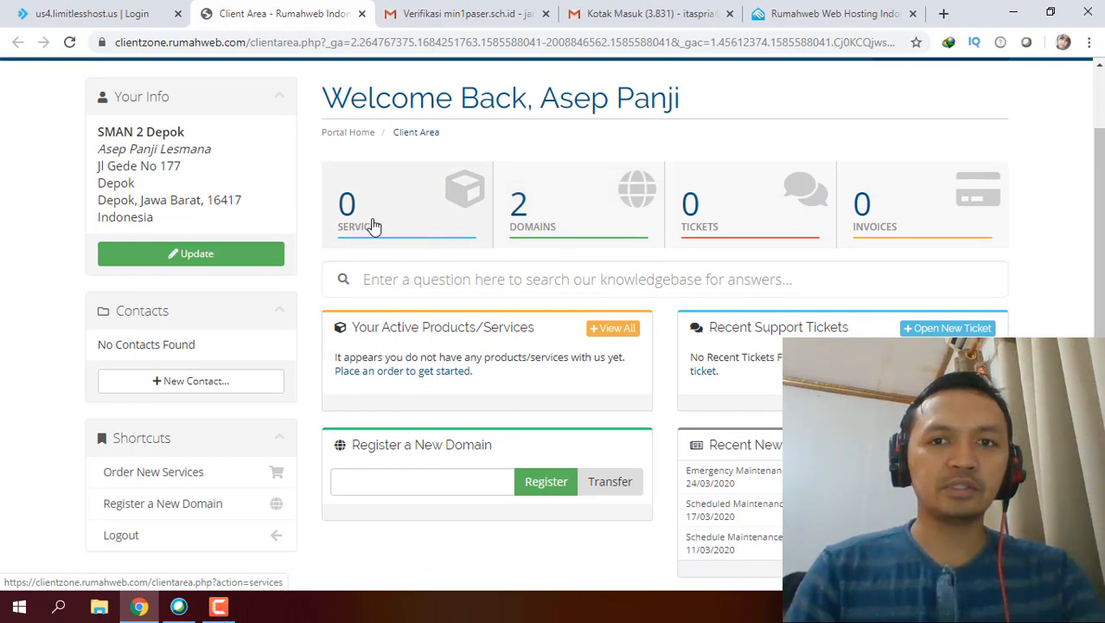
left_click(536, 226)
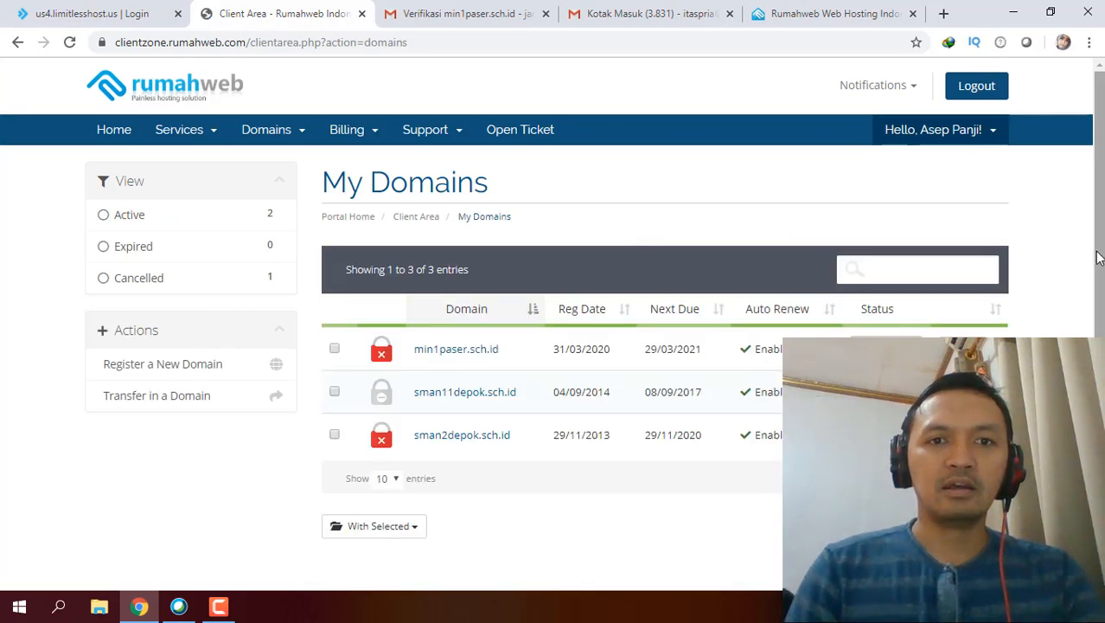
left_click_drag(1098, 252, 1100, 303)
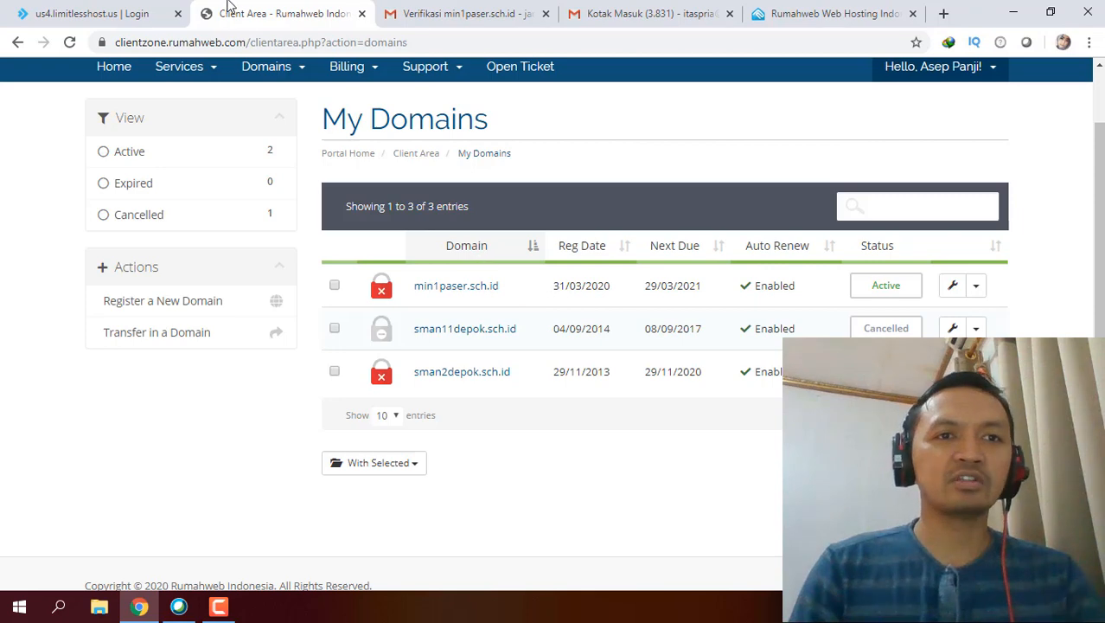
left_click(138, 8)
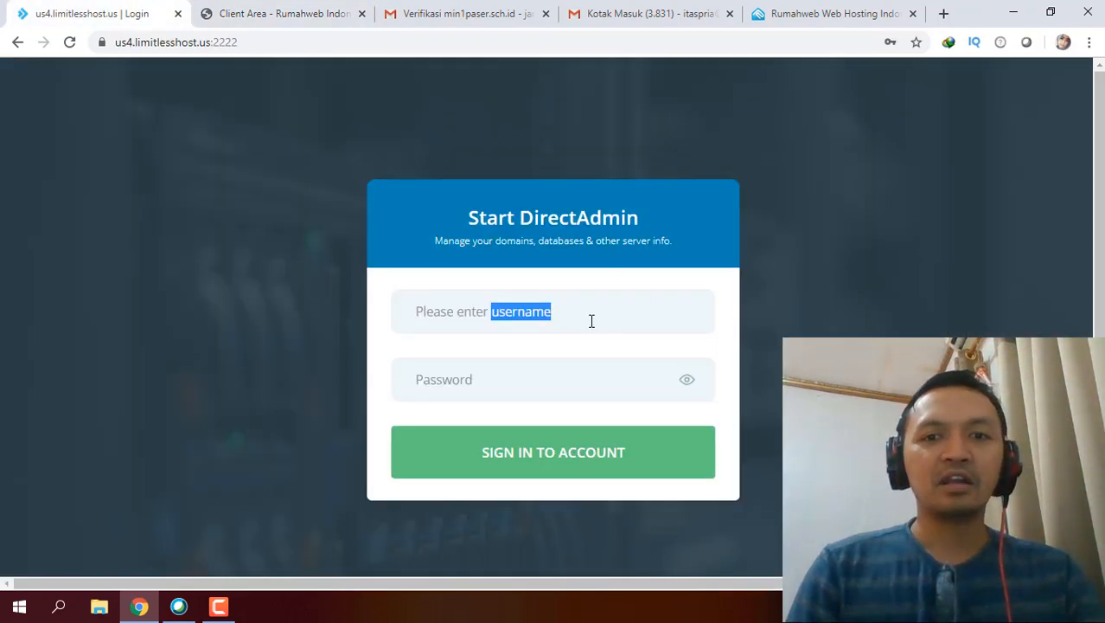
- Sign in to DirectAdmin with the hosting account's username and password
left_click(586, 321)
left_click(846, 333)
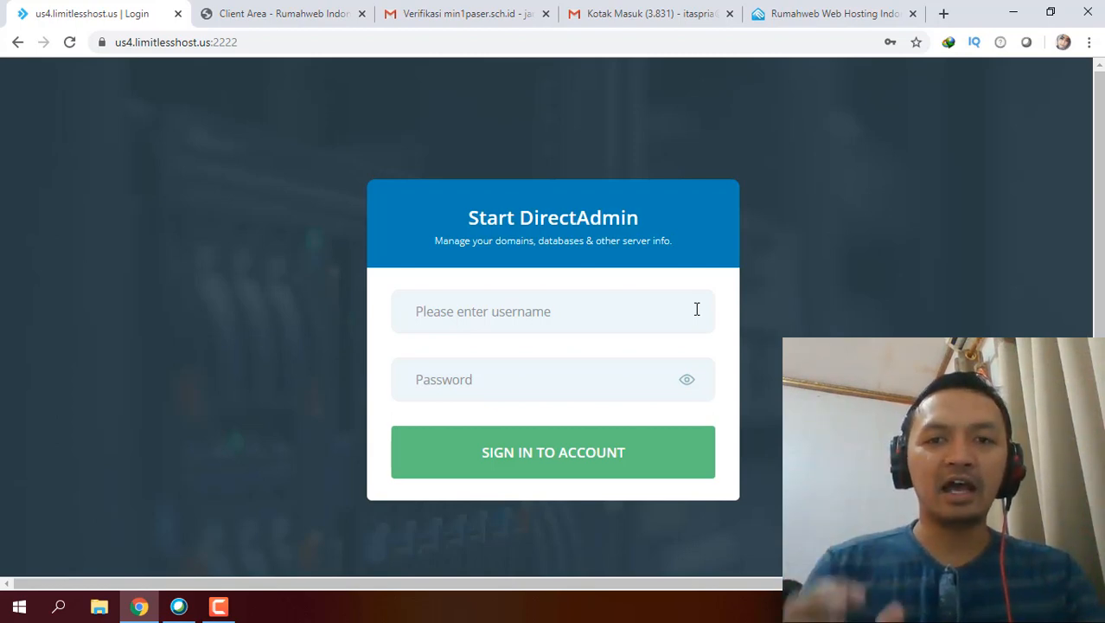
left_click(572, 318)
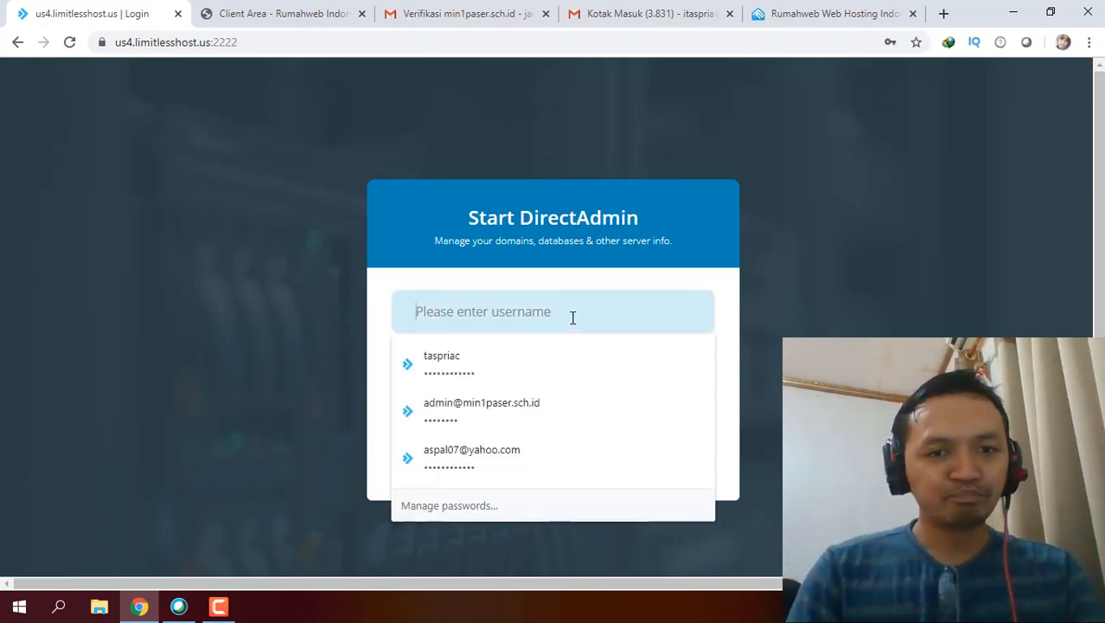
type("min")
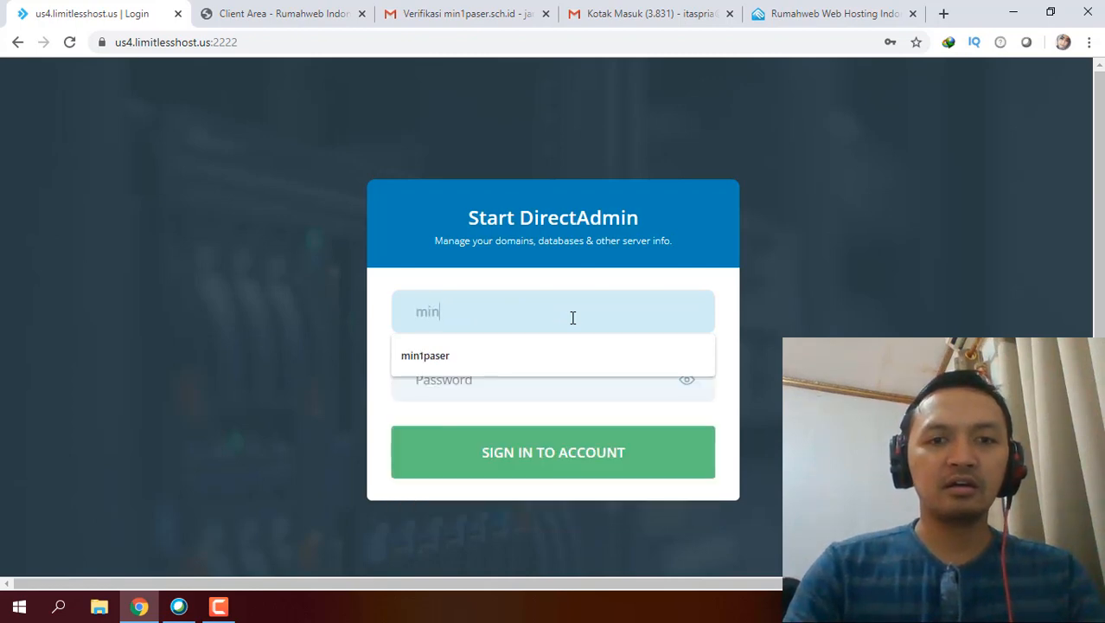
left_click(489, 355)
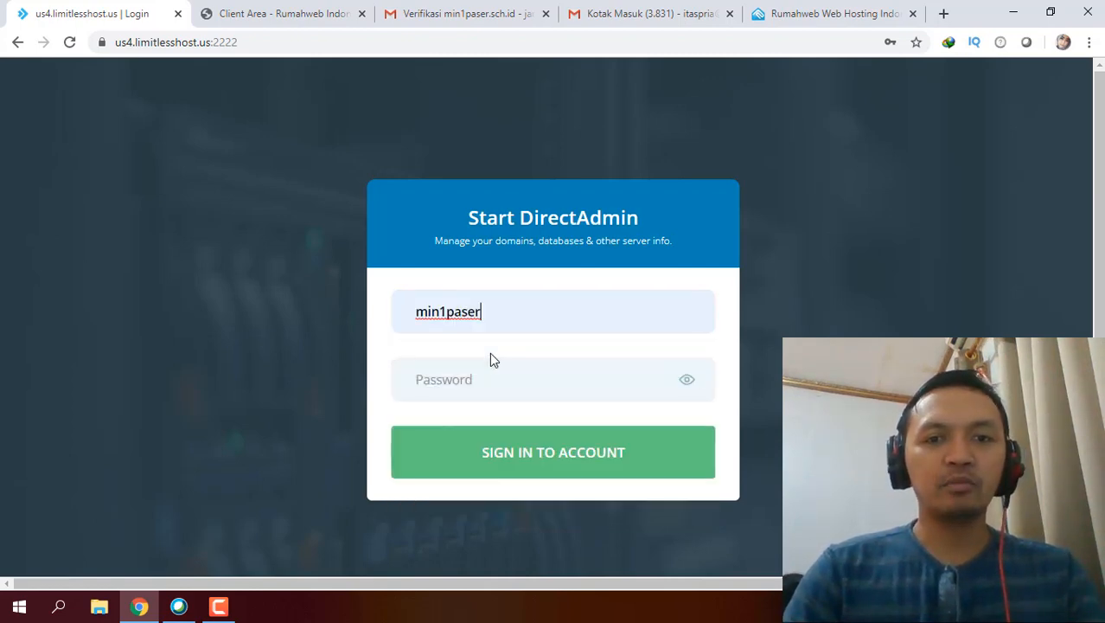
left_click(485, 382)
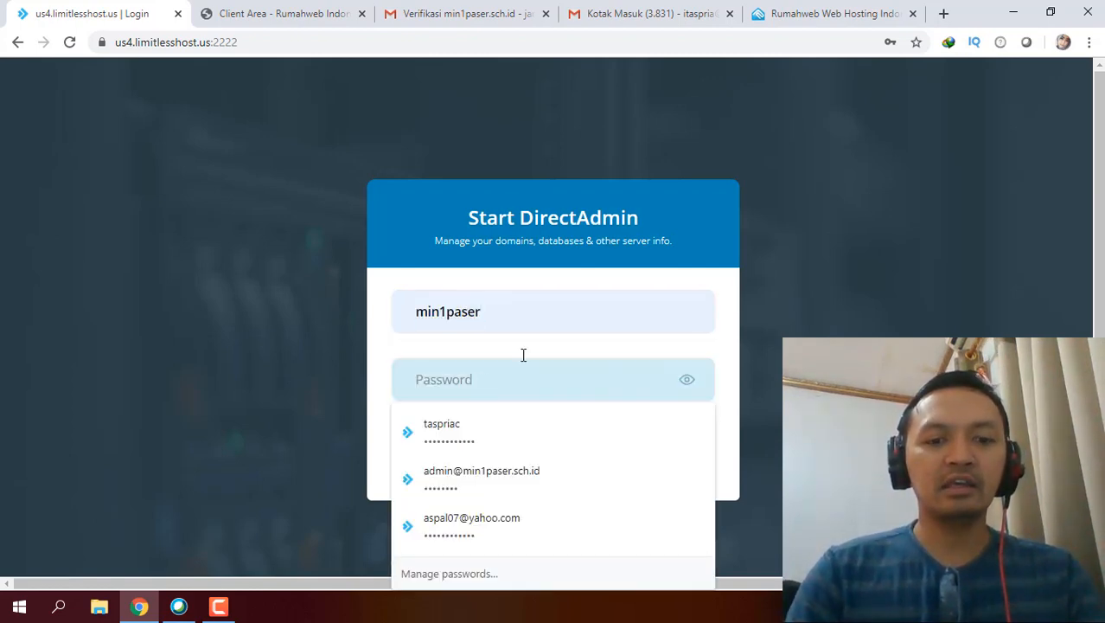
type("••••••••")
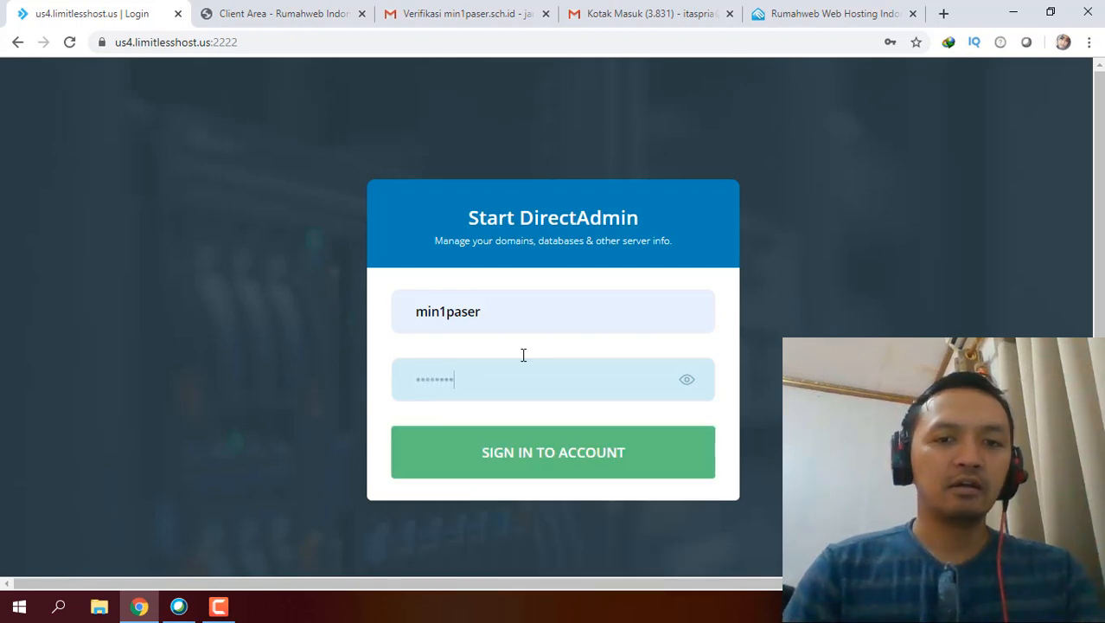
left_click(536, 475)
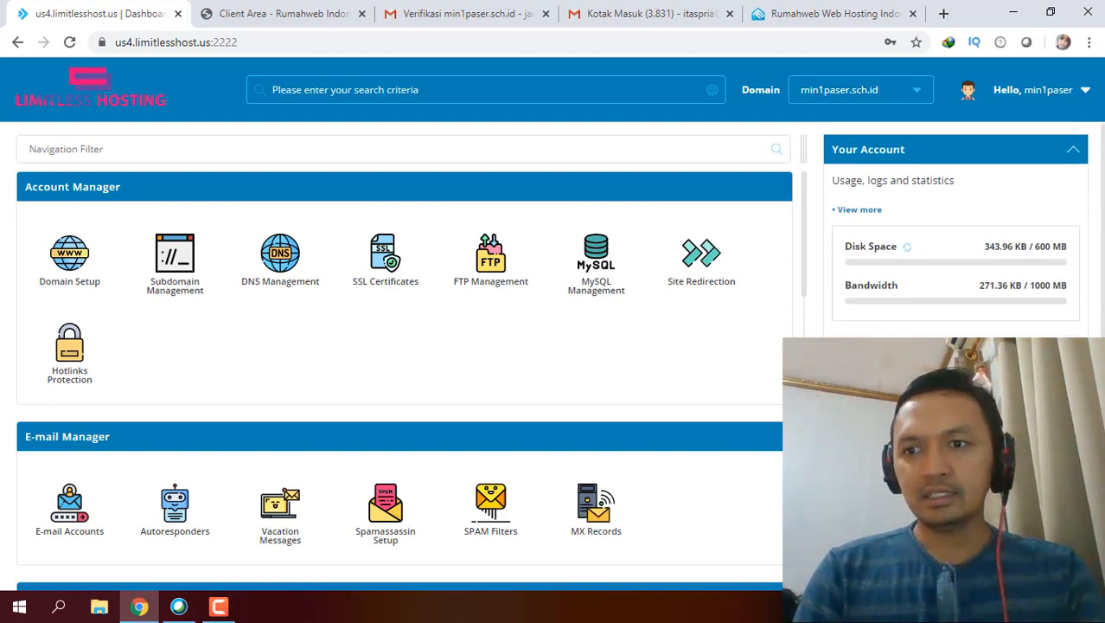
- Open DNS Management for min1paser.sch.id from the DirectAdmin dashboard
scroll(955, 233, "down", 2)
scroll(955, 233, "up", 2)
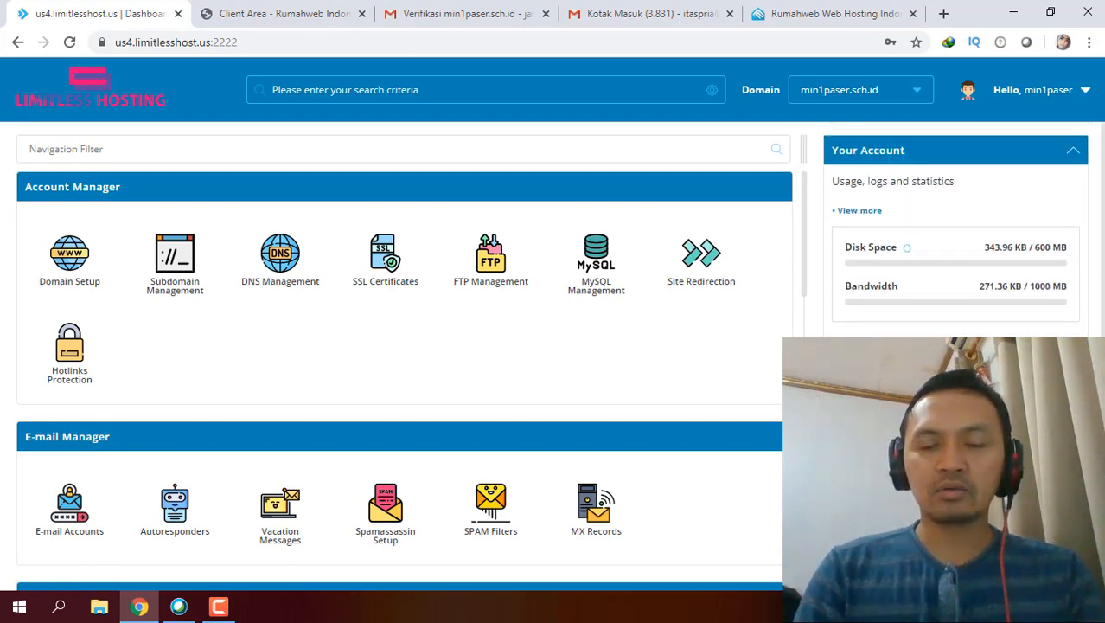
scroll(955, 234, "down", 2)
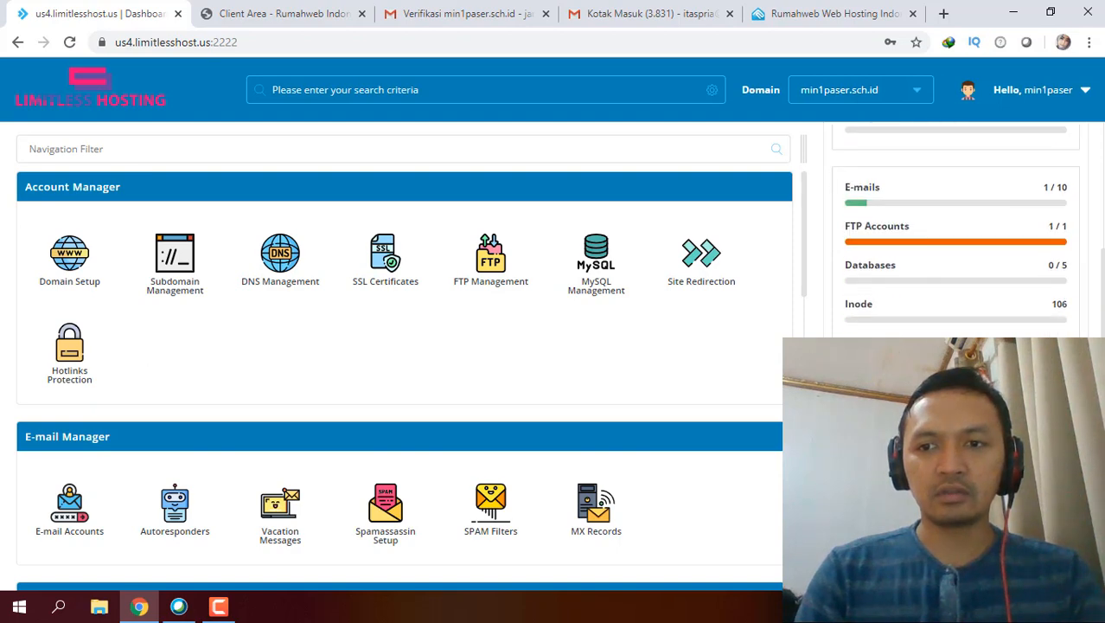
scroll(956, 234, "up", 2)
scroll(955, 233, "down", 2)
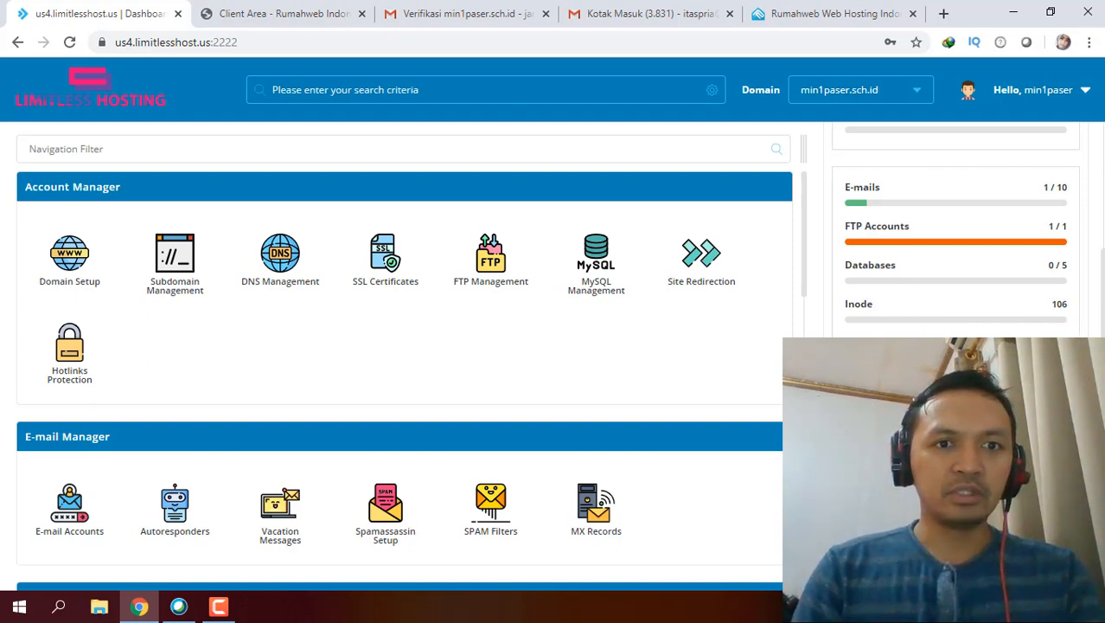
left_click(286, 294)
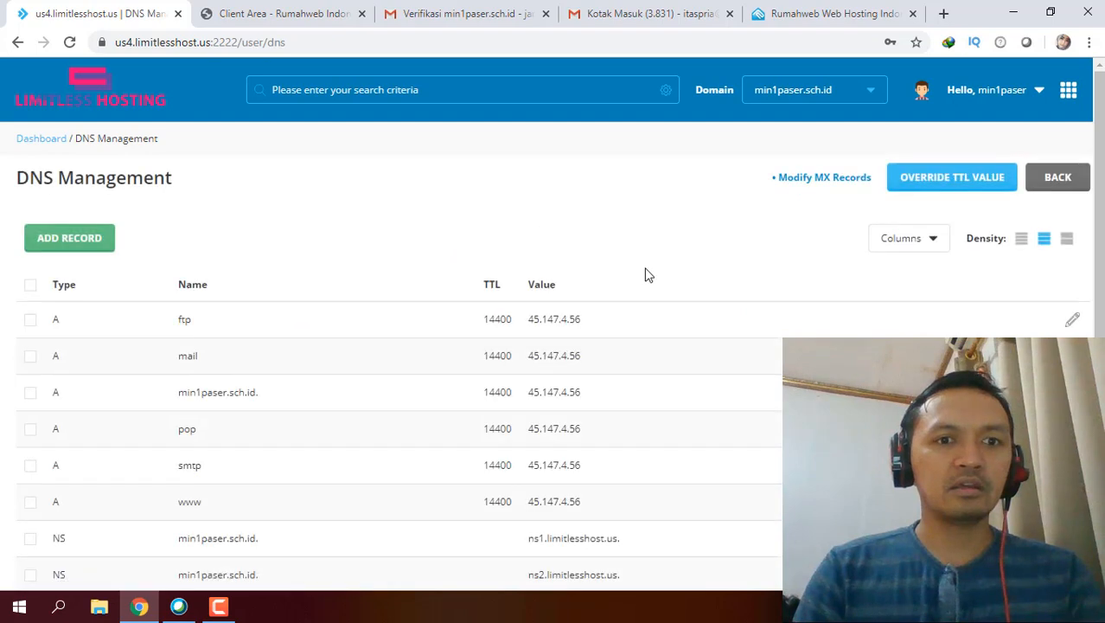
- Select the NS record value ns1.limitlesshost.us. and go to the Rumahweb tab
scroll(648, 274, "down", 3)
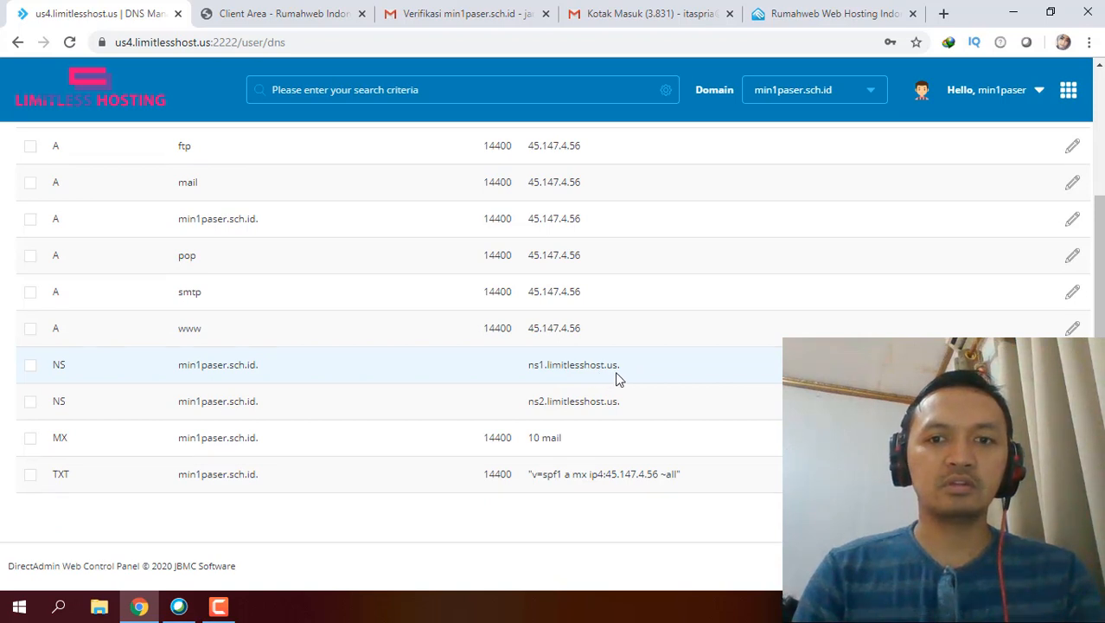
left_click_drag(621, 370, 522, 375)
key("ctrl+c")
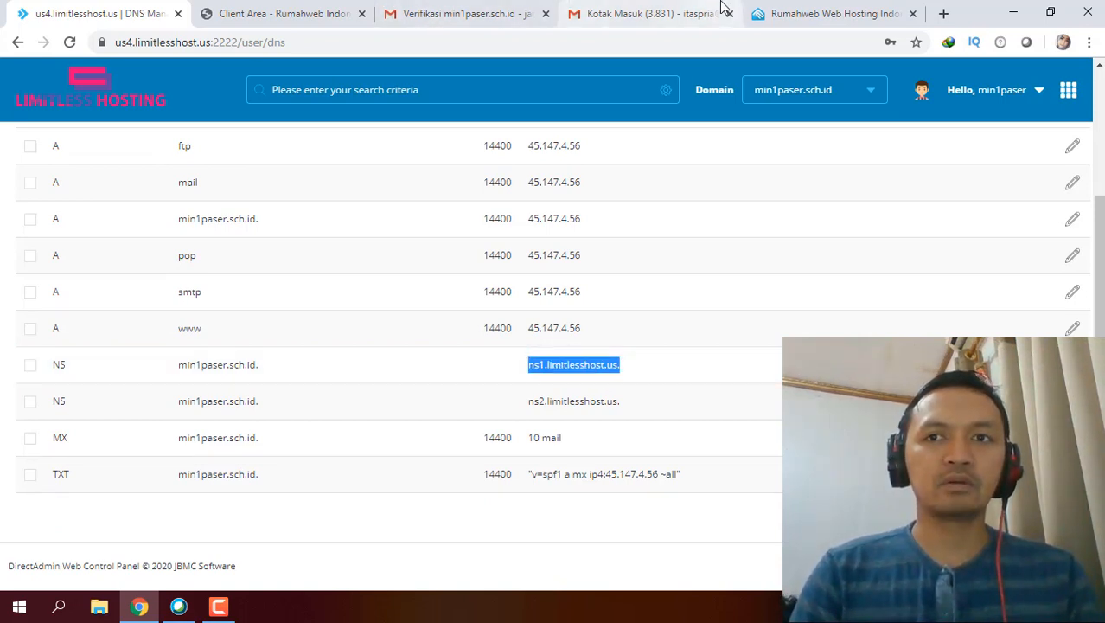
left_click(787, 13)
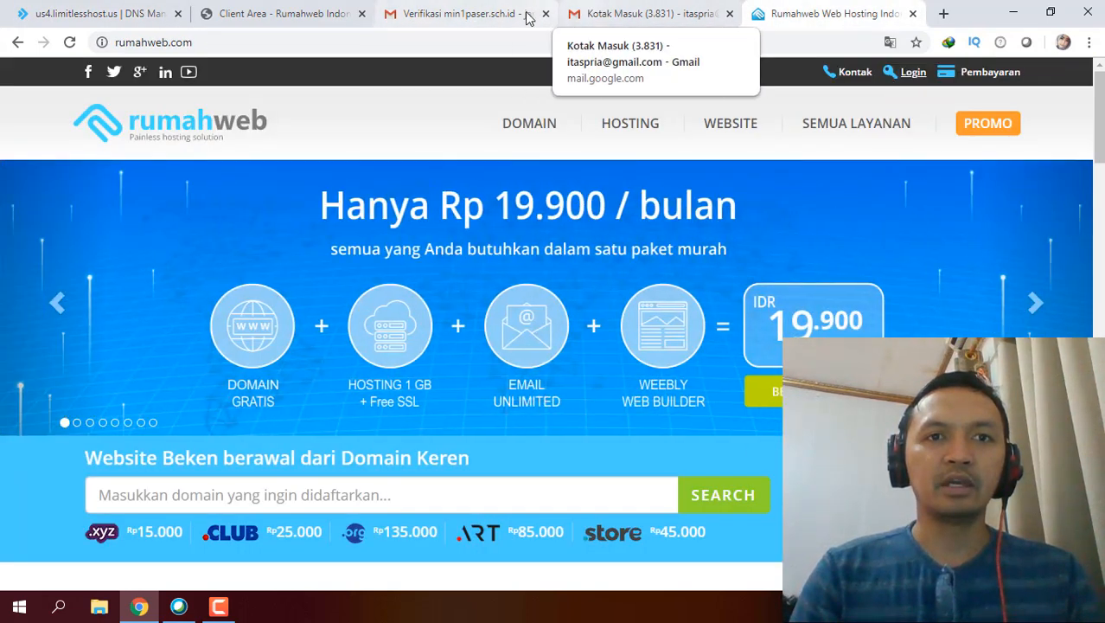
- Open Manage Nameservers for min1paser.sch.id from My Domains in the Client Area
left_click(320, 8)
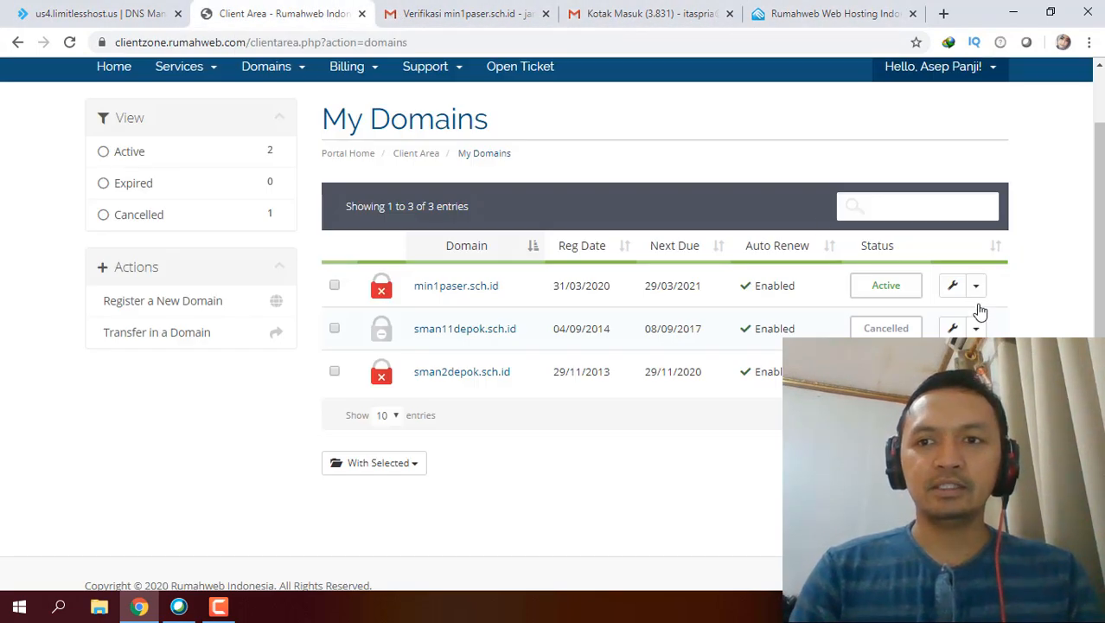
left_click(977, 294)
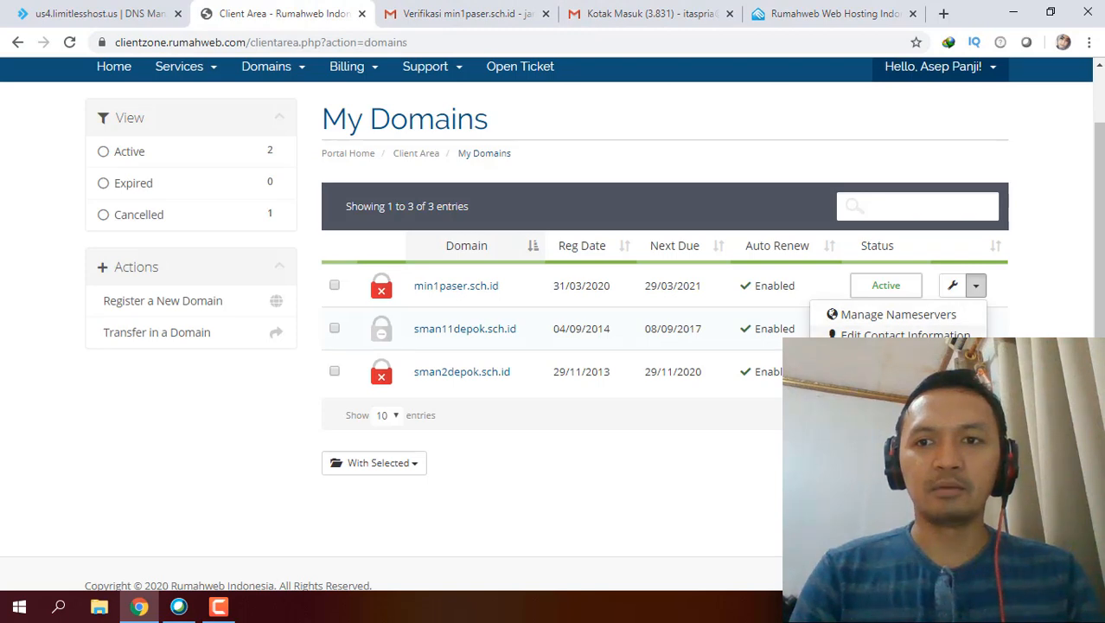
left_click(892, 322)
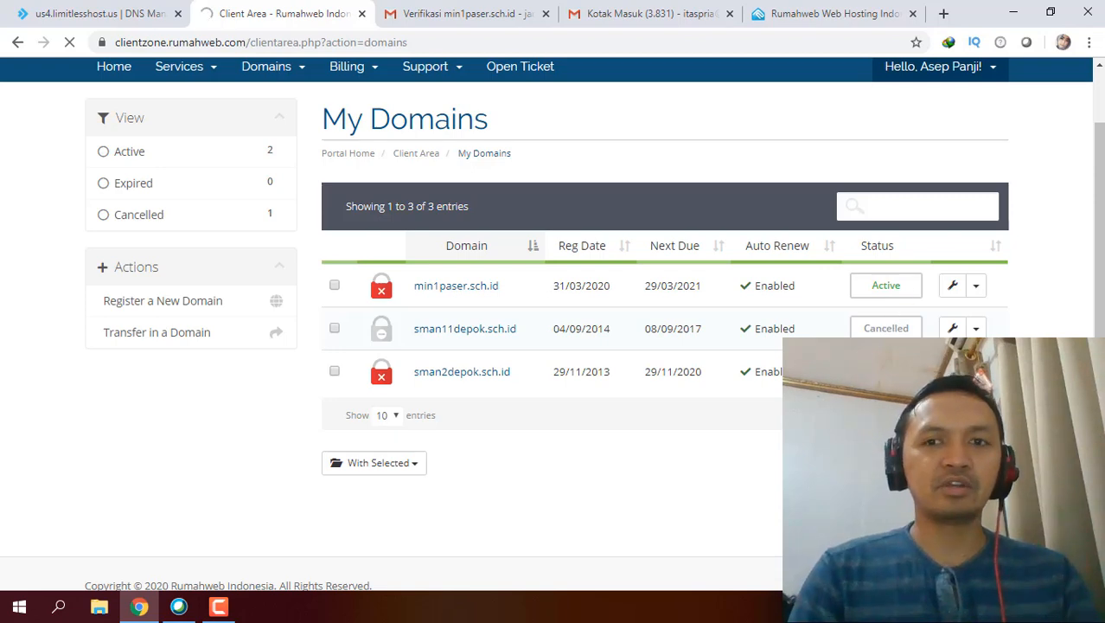
left_click_drag(1099, 380, 1099, 403)
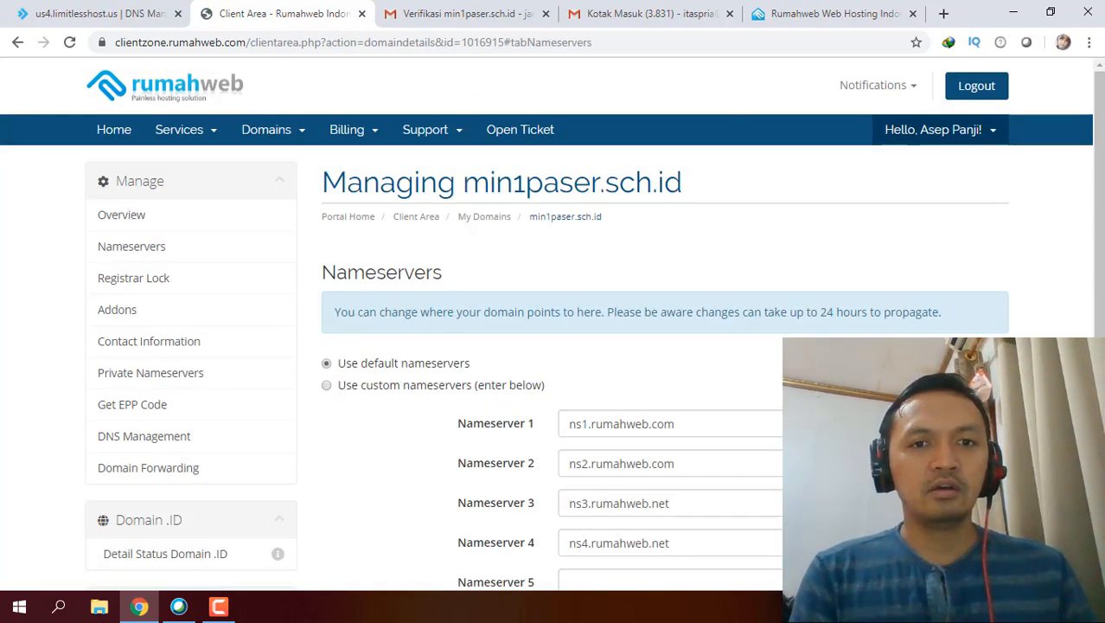
scroll(553, 323, "down", 2)
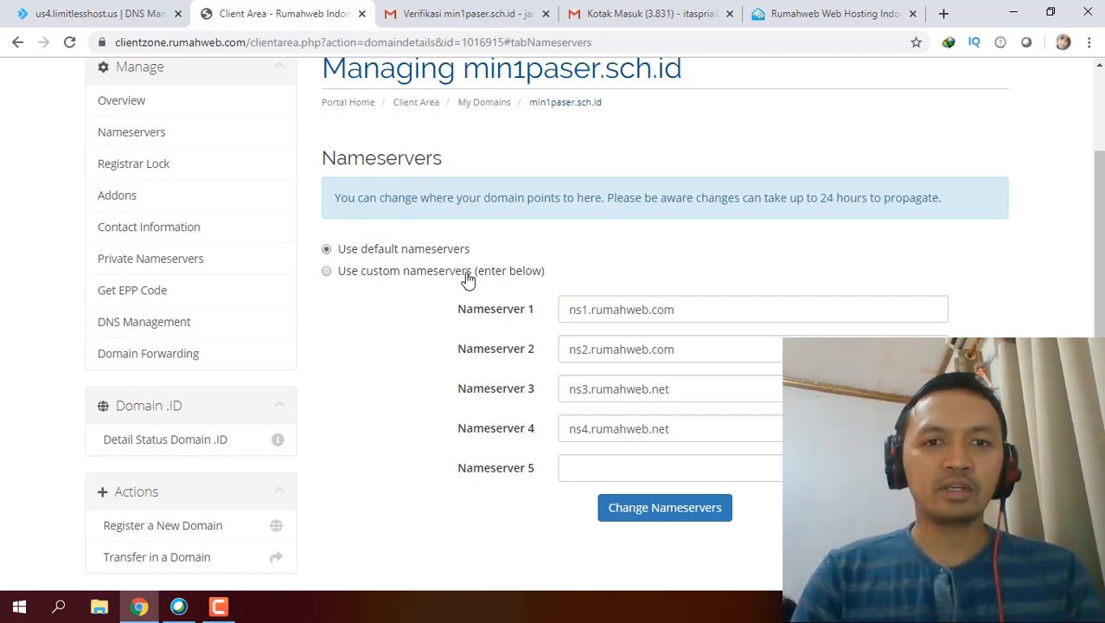
- Switch to custom nameservers and set Nameserver 1 to ns1.limitlesshost.us
left_click(328, 274)
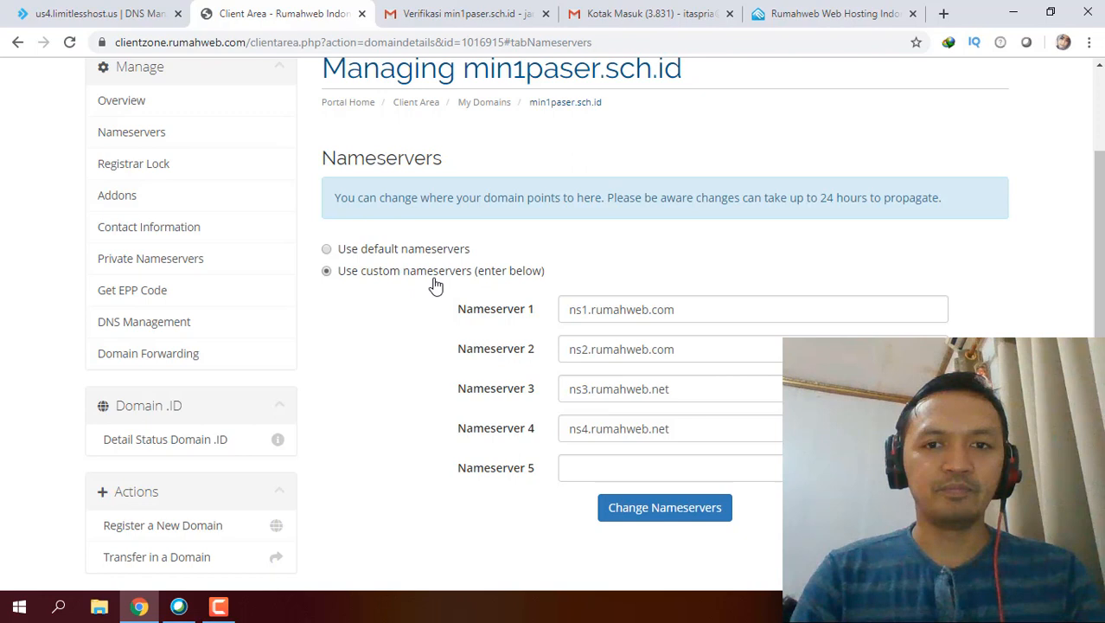
left_click(595, 313)
left_click_drag(700, 312, 562, 308)
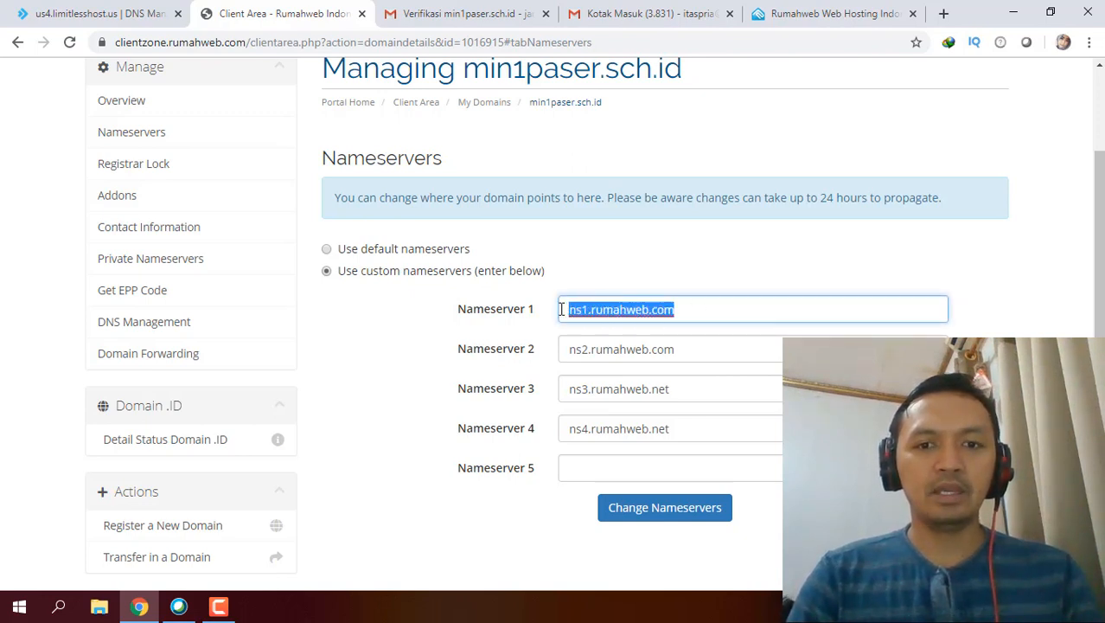
key("ctrl+v")
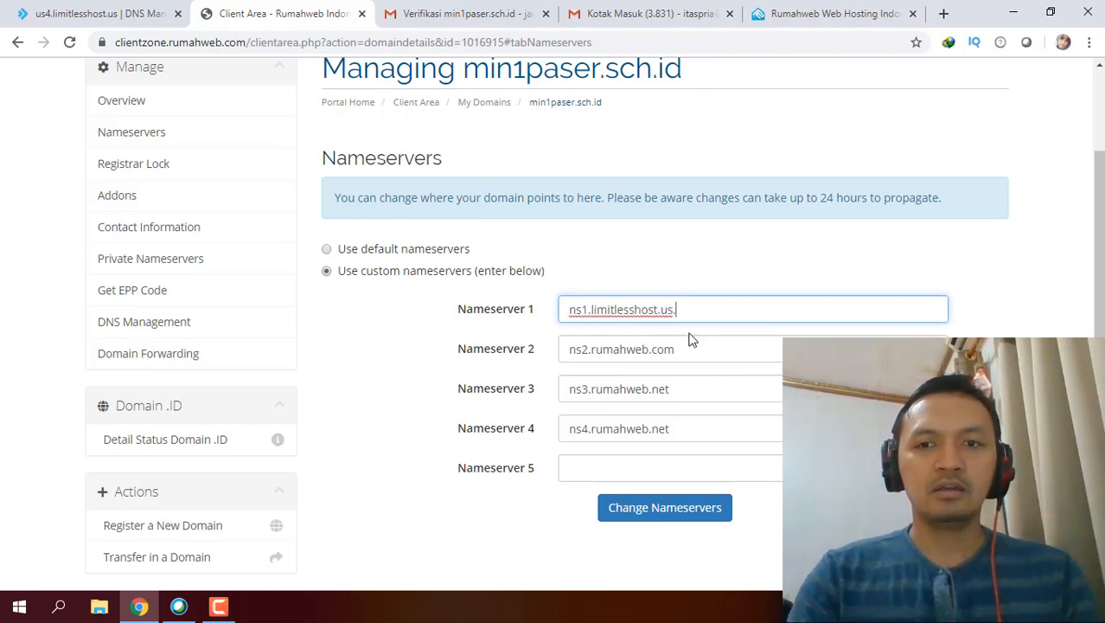
key("BackSpace")
key("ctrl+a")
- Copy ns2.limitlesshost.us from the DirectAdmin DNS records into Nameserver 2
left_click(95, 13)
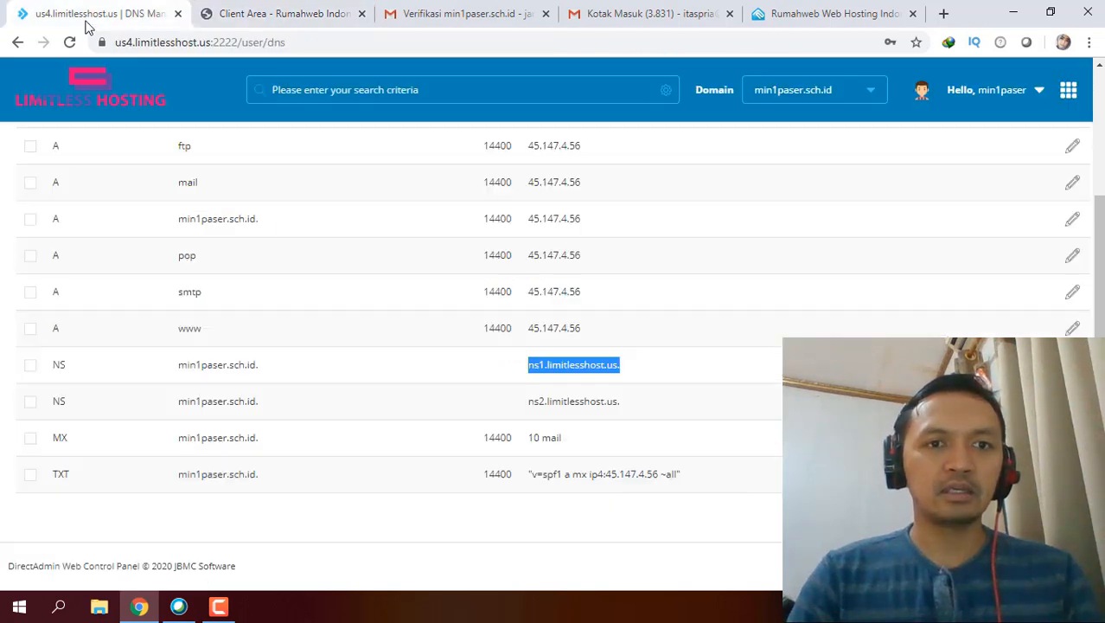
left_click_drag(630, 403, 522, 401)
key("ctrl+c")
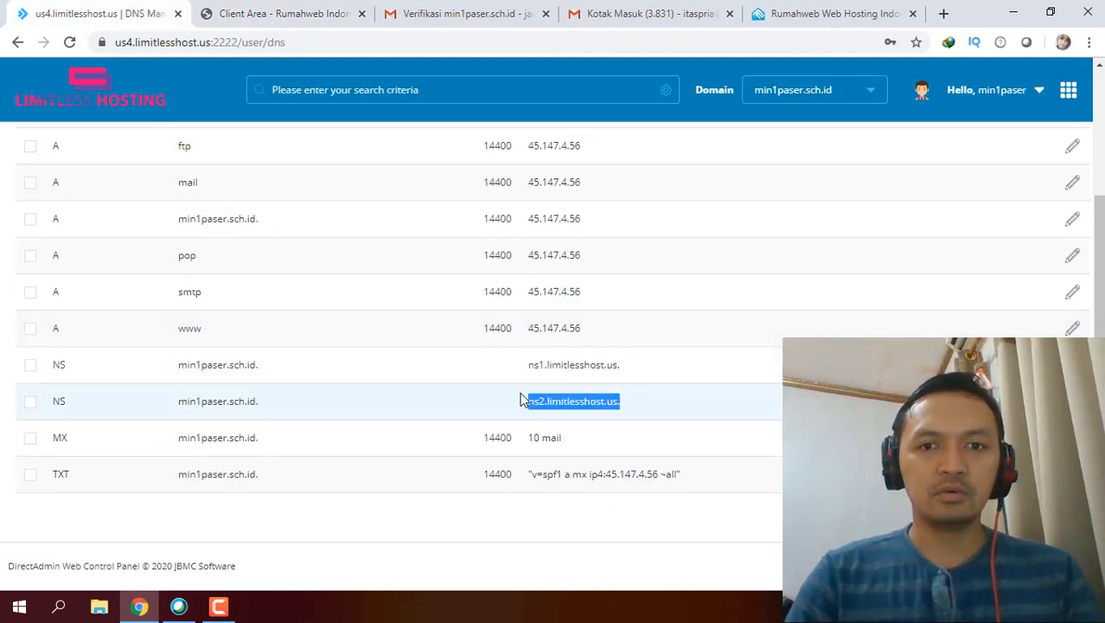
left_click(828, 13)
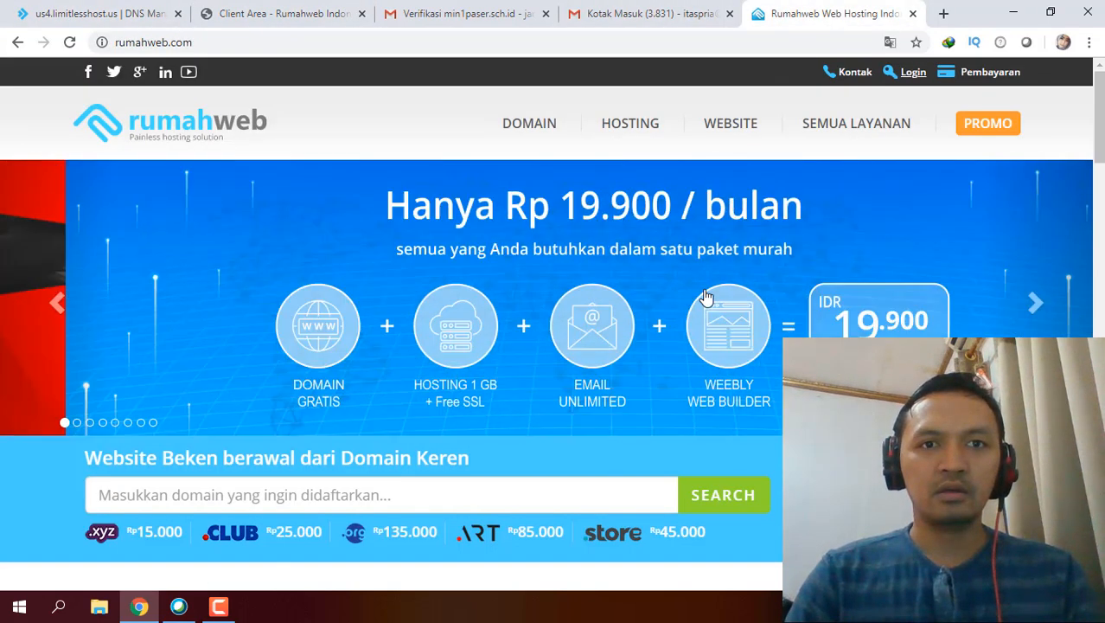
left_click(573, 8)
left_click(465, 13)
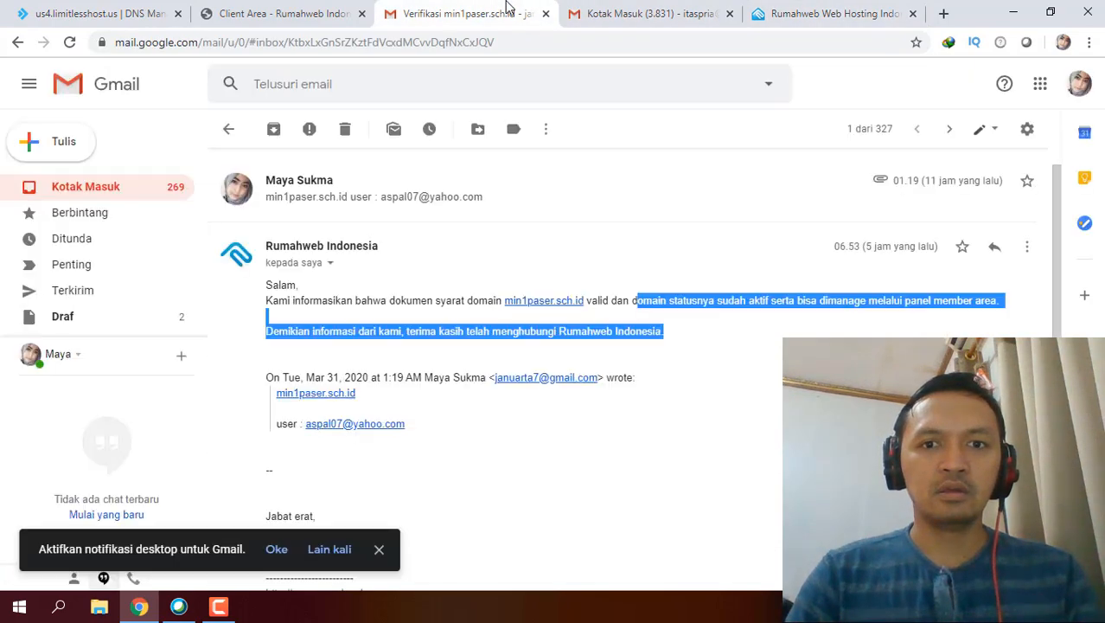
left_click(291, 16)
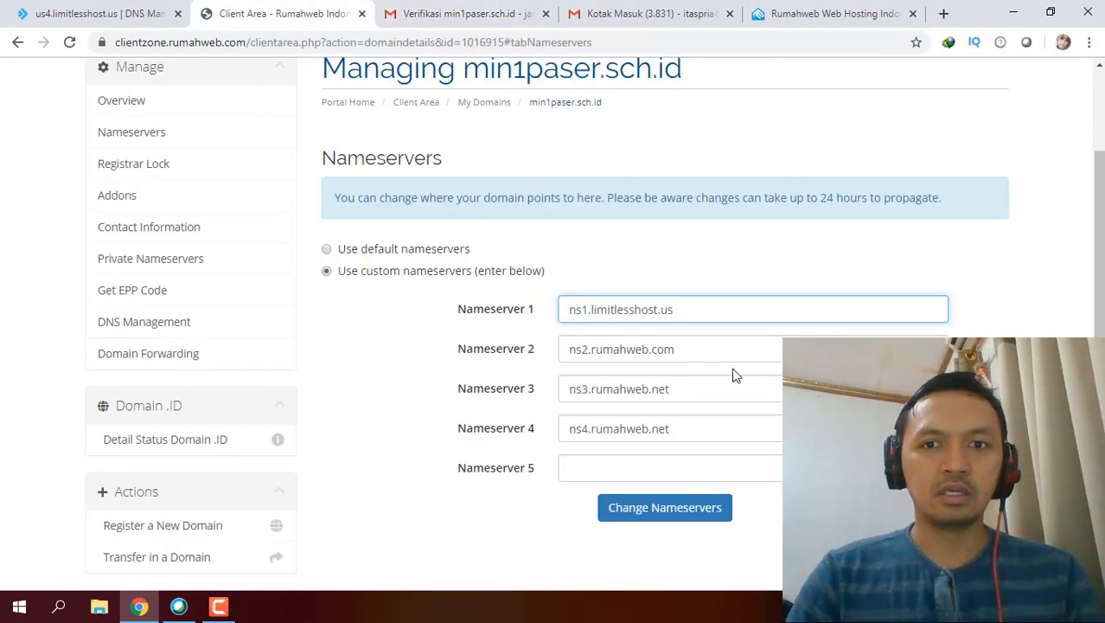
left_click_drag(706, 349, 566, 362)
key("ctrl+v")
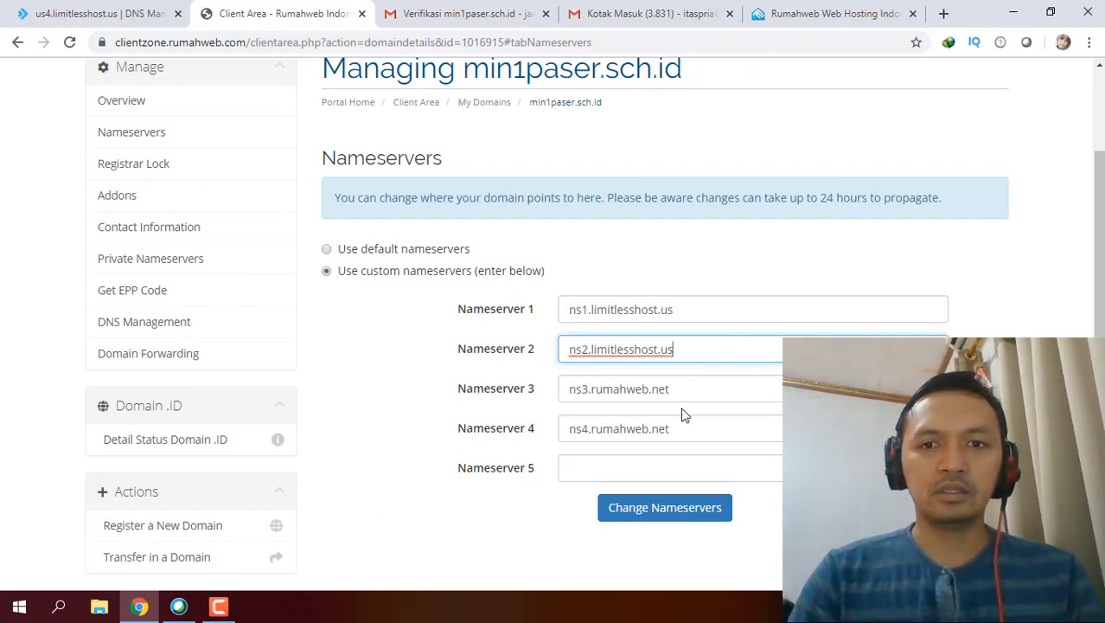
- Clear Nameserver 3 and Nameserver 4 and save the nameserver changes
left_click_drag(673, 389, 558, 401)
key("BackSpace")
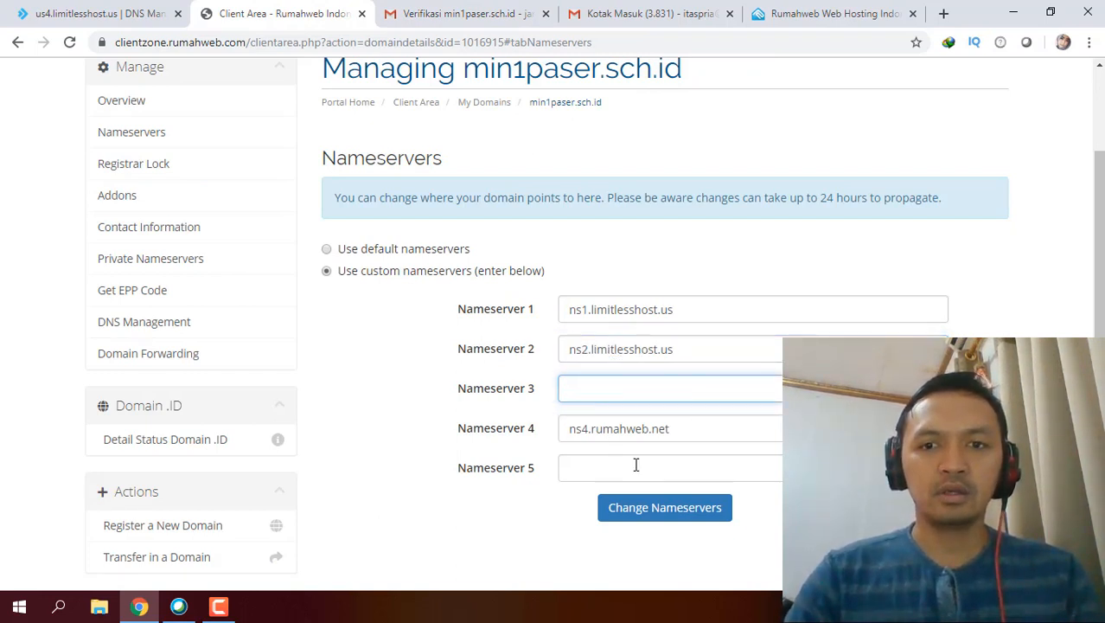
left_click_drag(712, 427, 566, 427)
key("BackSpace")
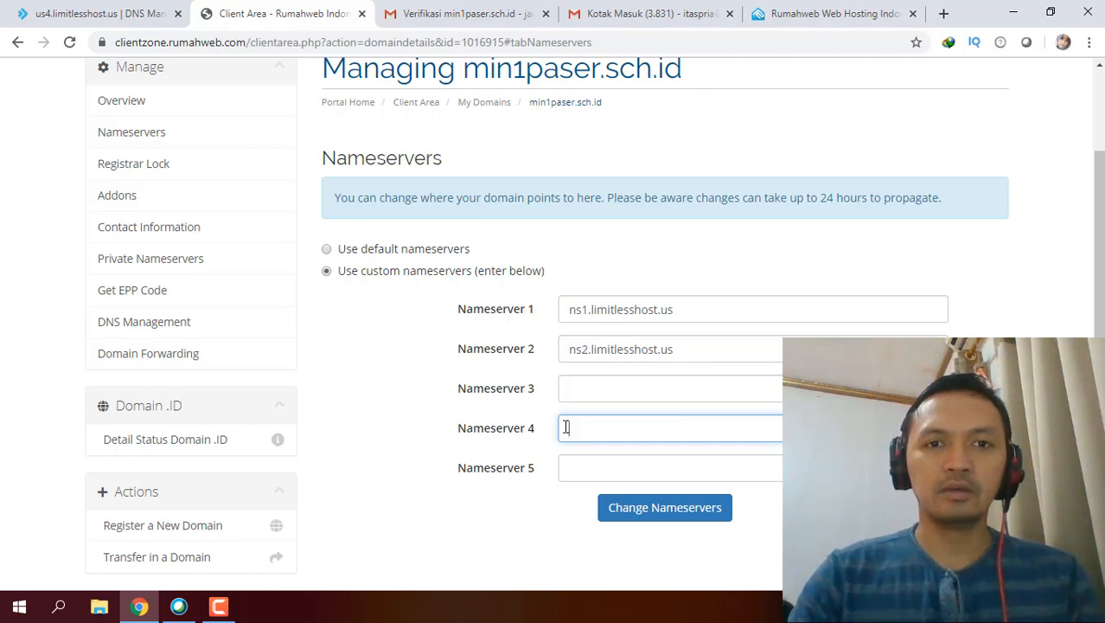
left_click(628, 508)
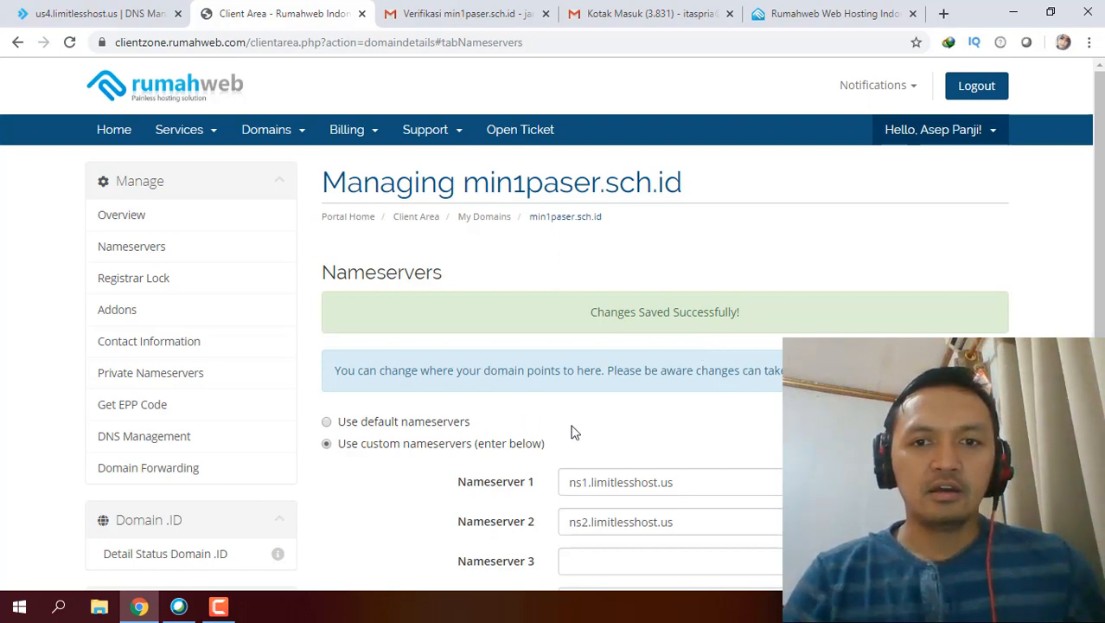
scroll(809, 300, "down", 1)
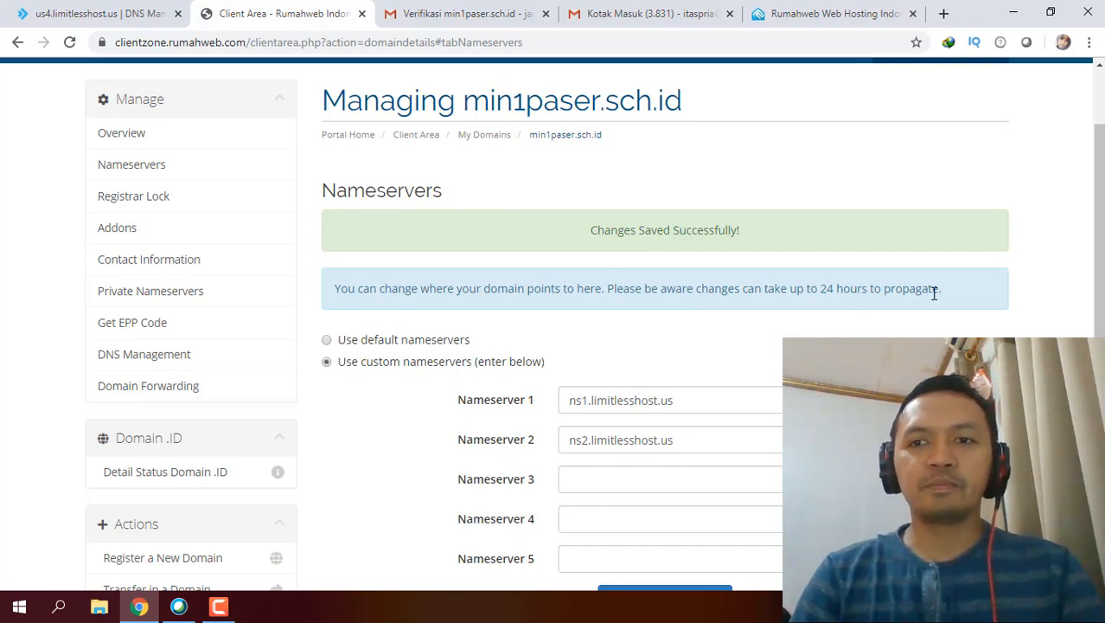
mouse_move(1099, 372)
left_mouse_down()
mouse_move(1099, 473)
mouse_move(1099, 375)
left_mouse_up()
left_click_drag(1095, 329, 1095, 381)
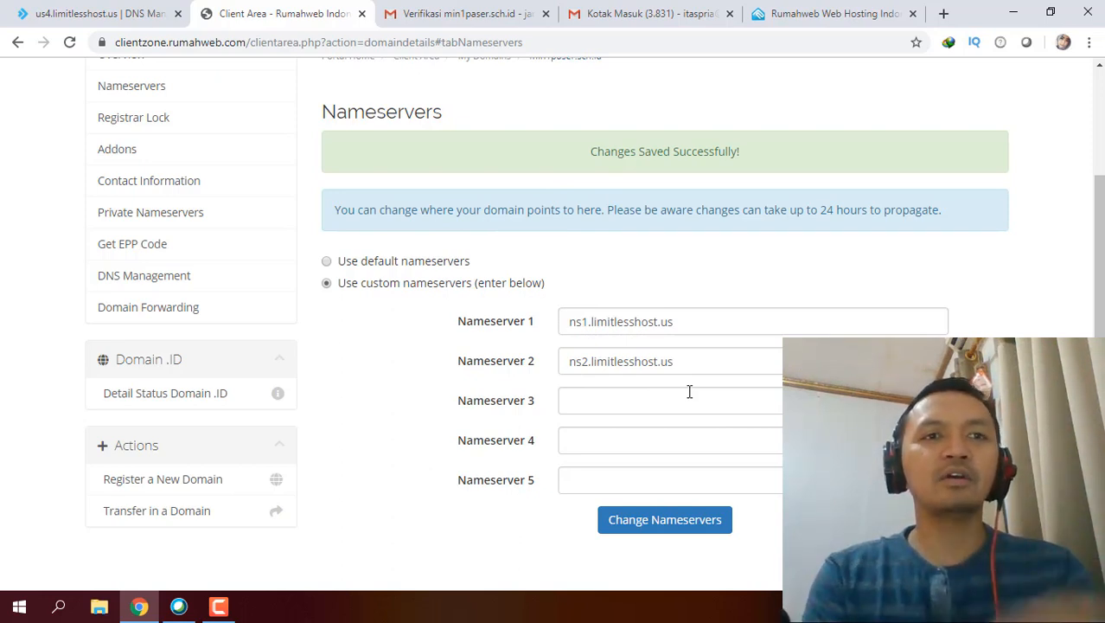
left_click_drag(685, 328, 573, 333)
left_click_drag(690, 364, 568, 359)
left_click(685, 315)
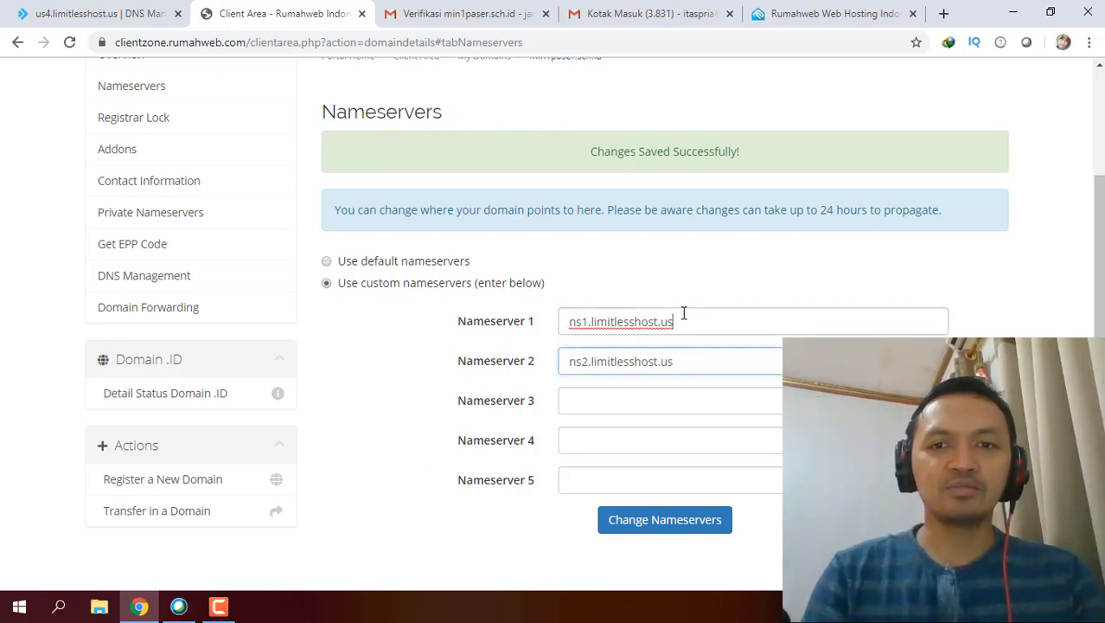
mouse_move(1099, 454)
left_mouse_down()
mouse_move(1099, 356)
mouse_move(1099, 446)
left_mouse_up()
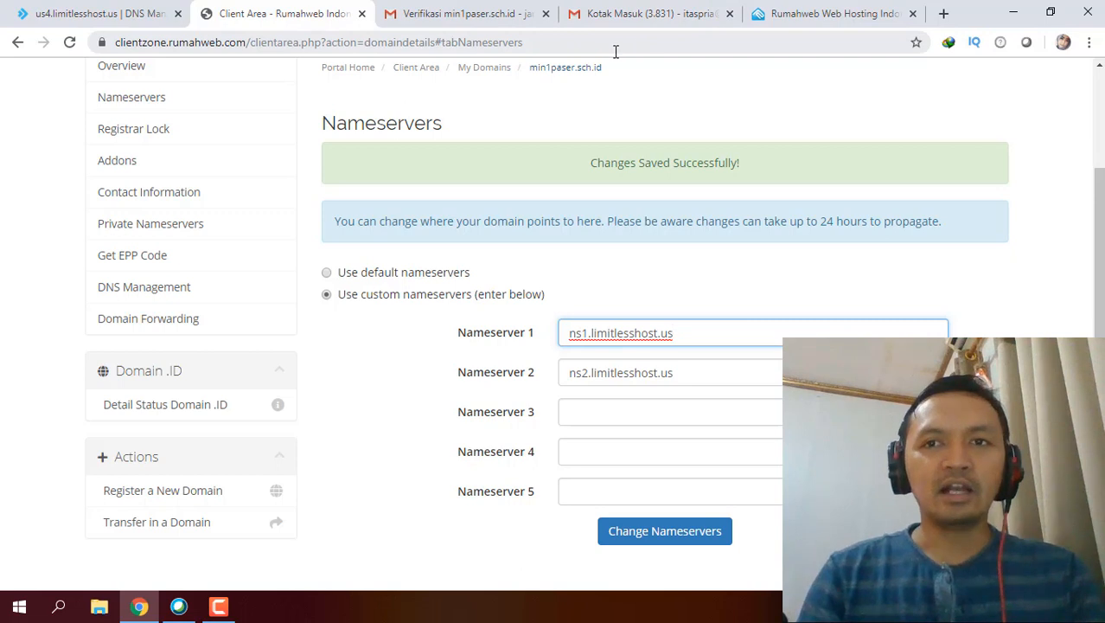
- Use the Dashboard breadcrumb to return to the min1paser.sch.id account overview
left_click(151, 11)
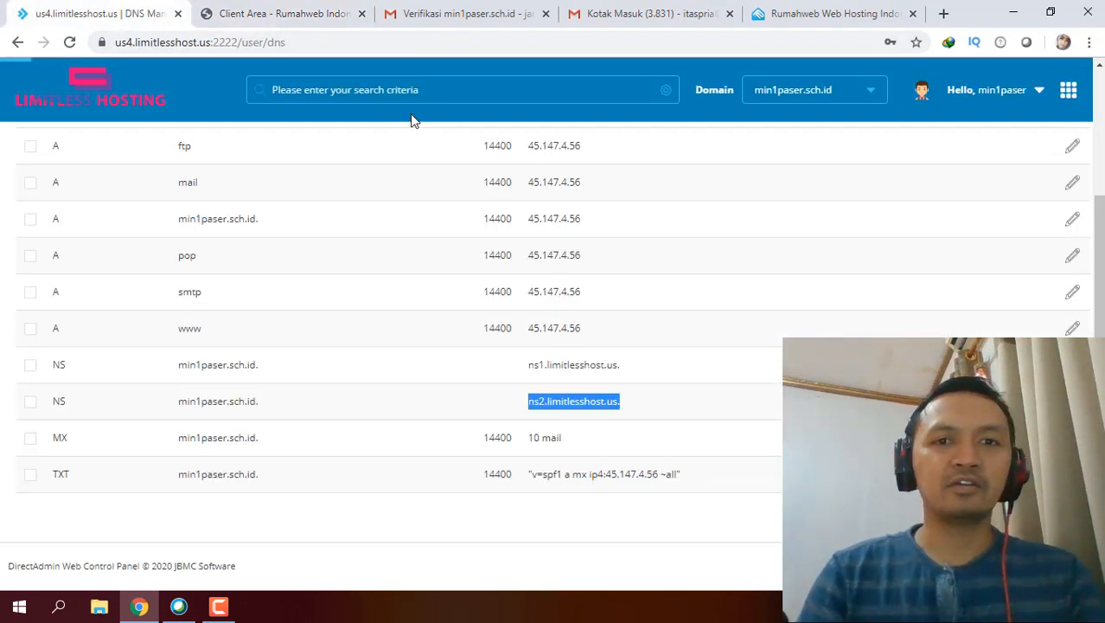
scroll(493, 259, "up", 3)
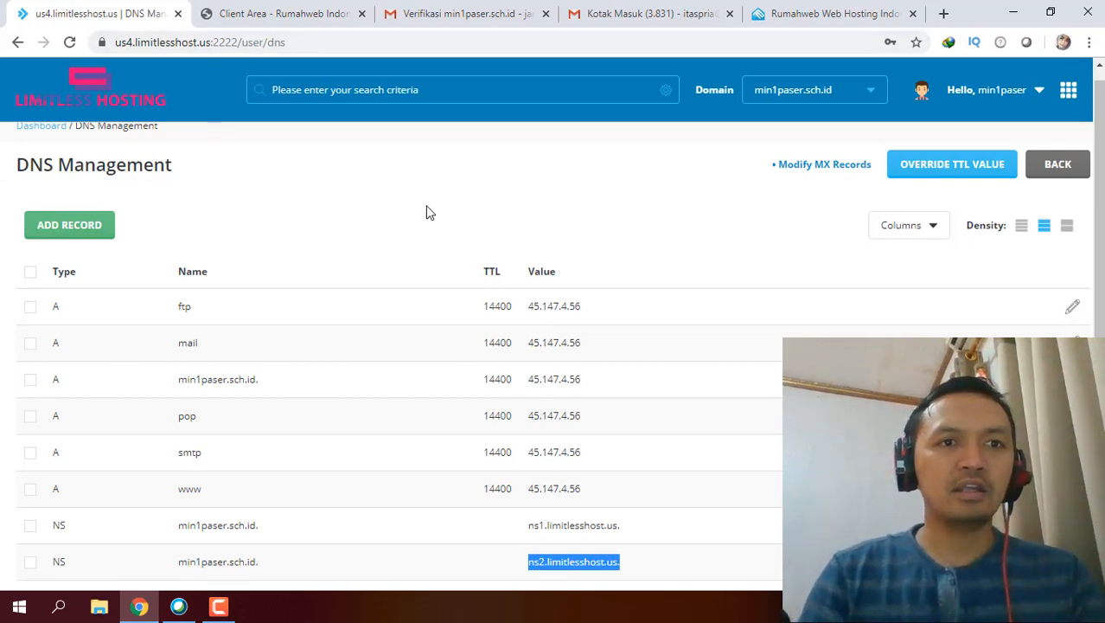
left_click(46, 132)
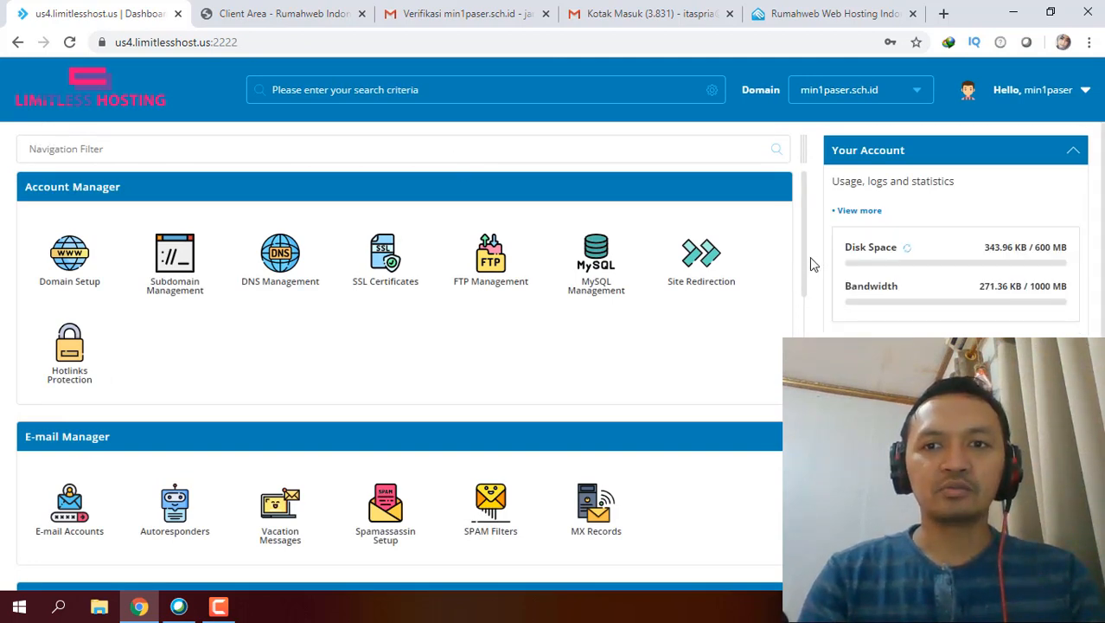
- Scroll past the disk and bandwidth usage down to the Softaculous Apps Installer section
left_click_drag(804, 268, 828, 212)
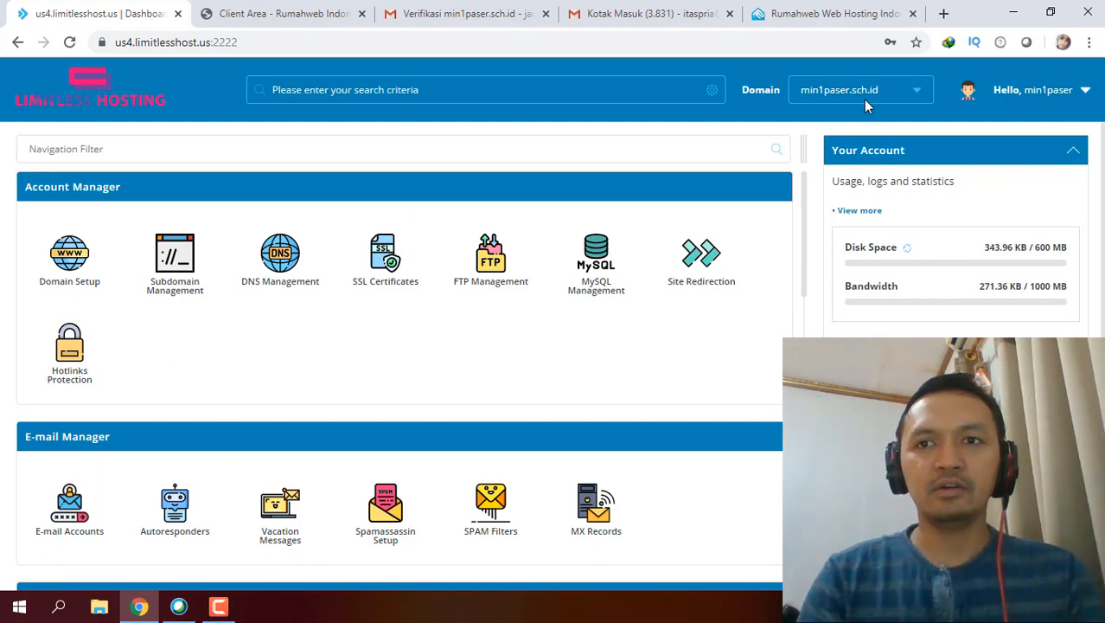
scroll(807, 215, "down", 1)
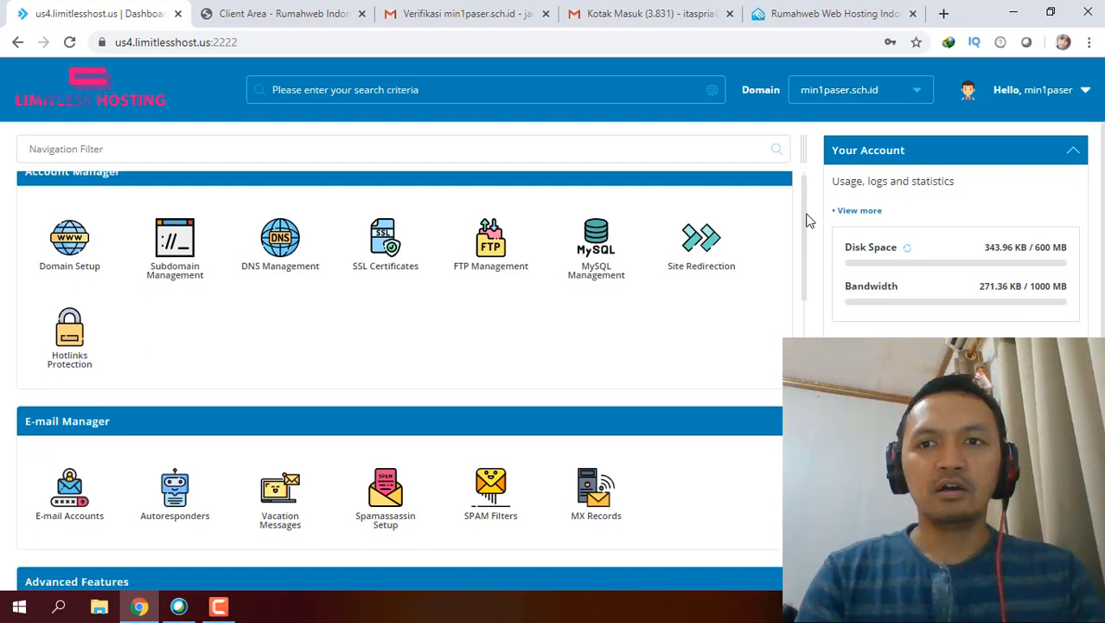
scroll(807, 215, "up", 1)
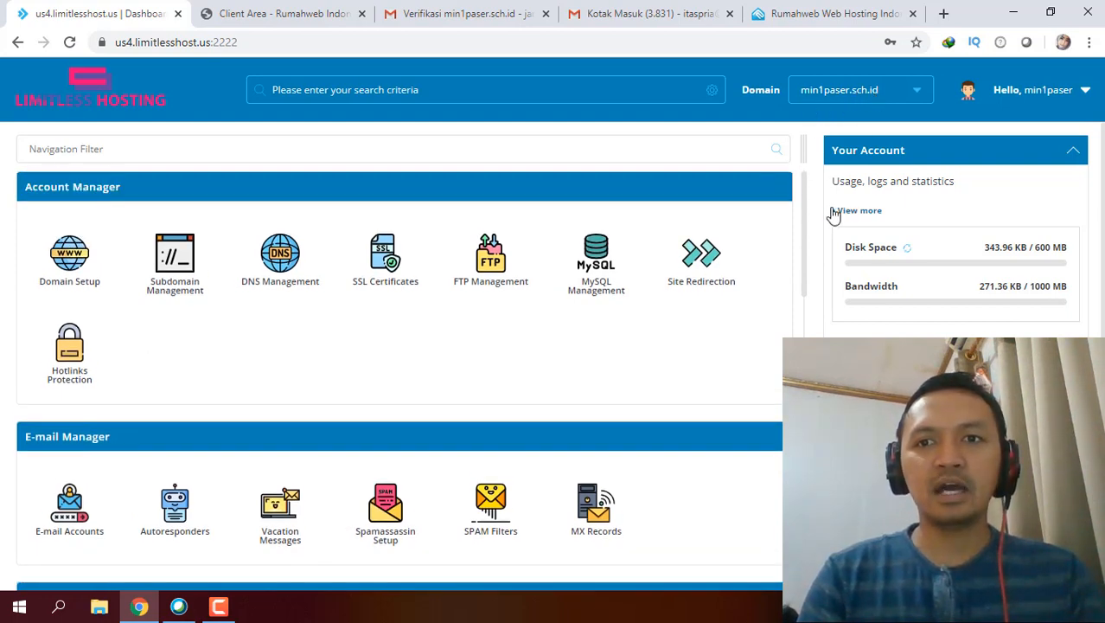
scroll(801, 227, "down", 3)
left_click_drag(801, 226, 811, 180)
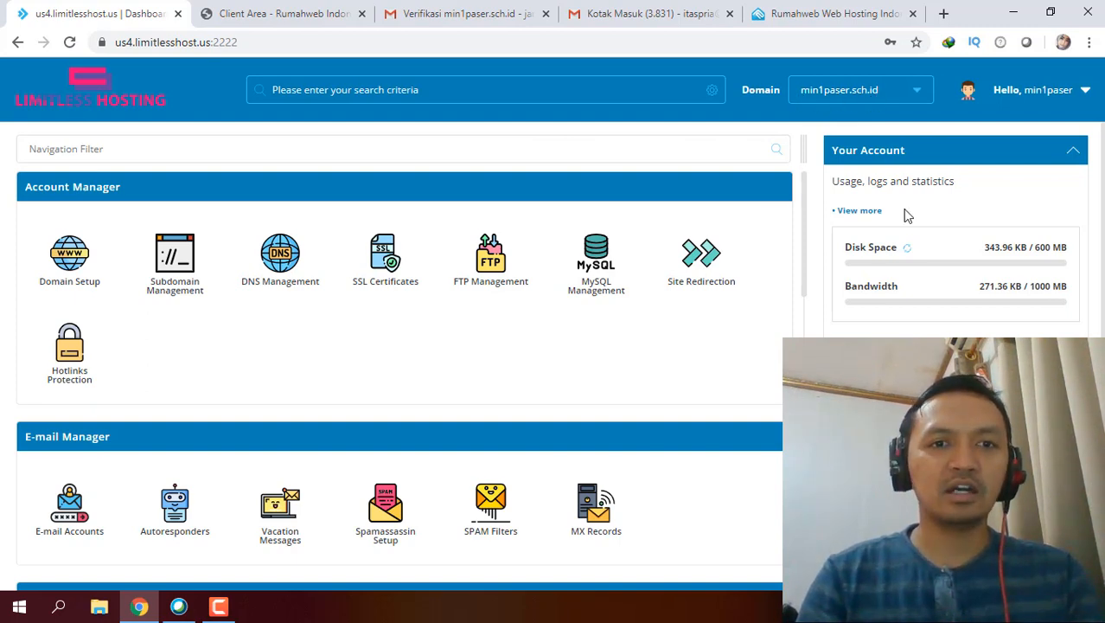
scroll(956, 233, "down", 2)
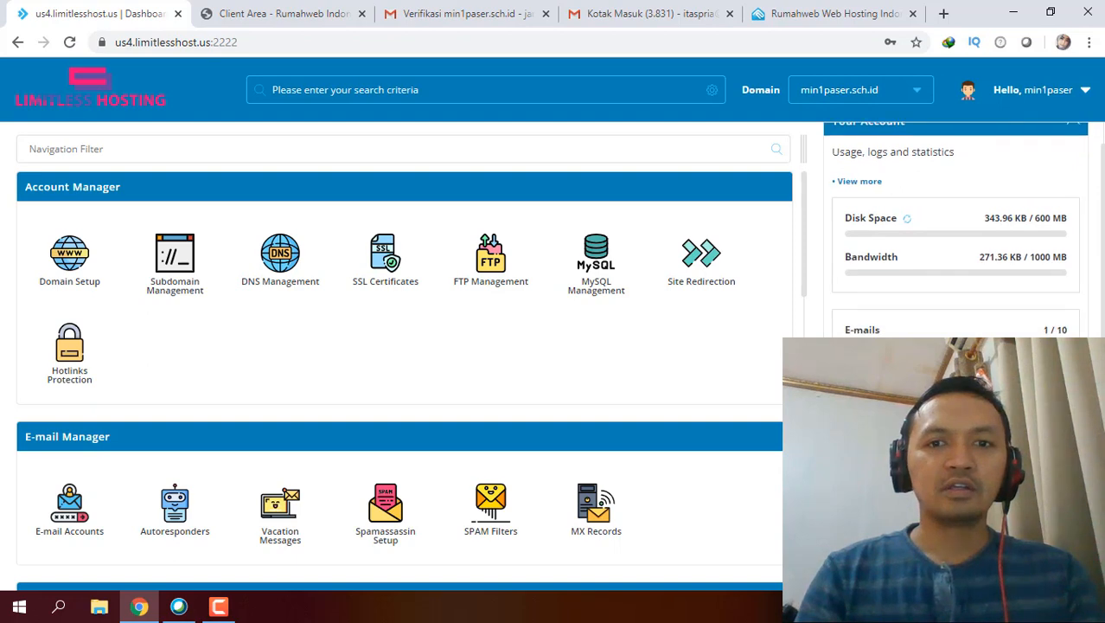
scroll(956, 234, "down", 1)
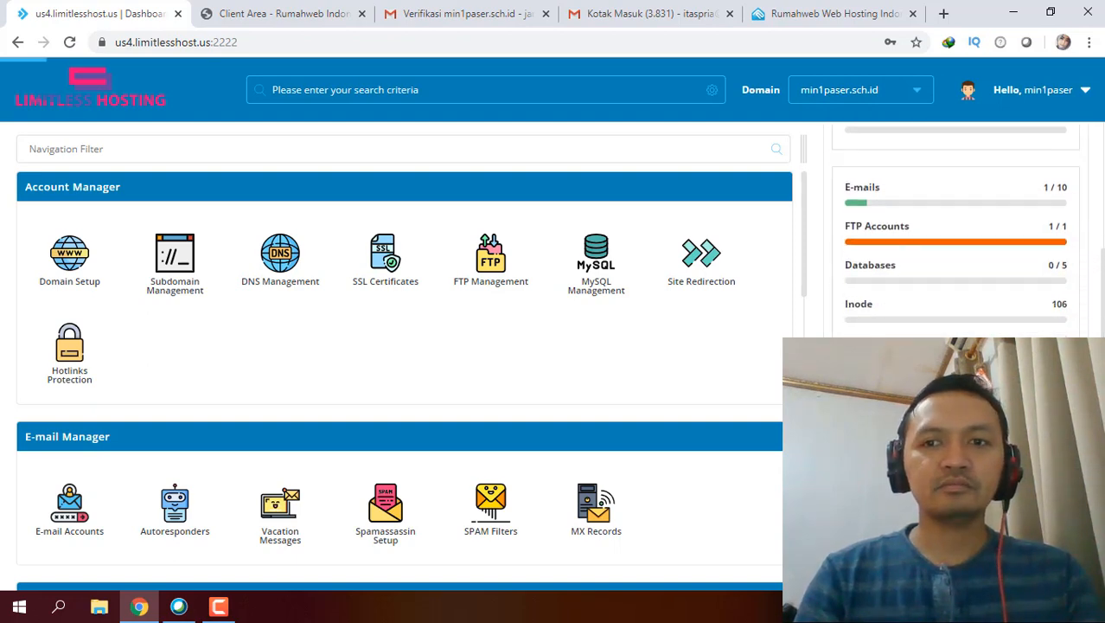
scroll(807, 240, "down", 12)
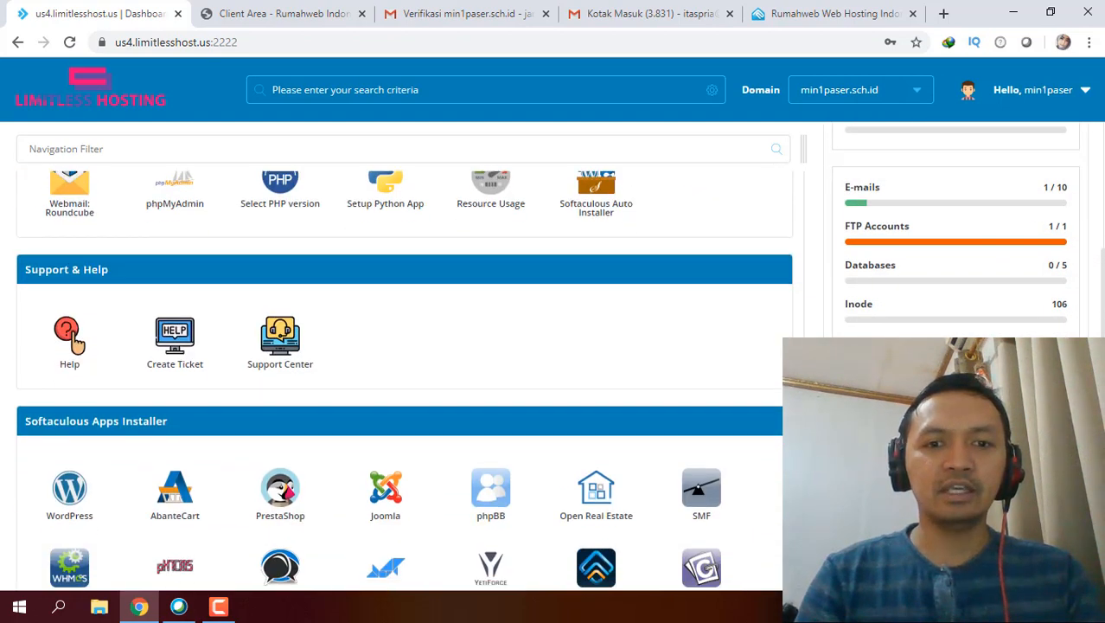
scroll(806, 240, "down", 1)
scroll(789, 259, "up", 10)
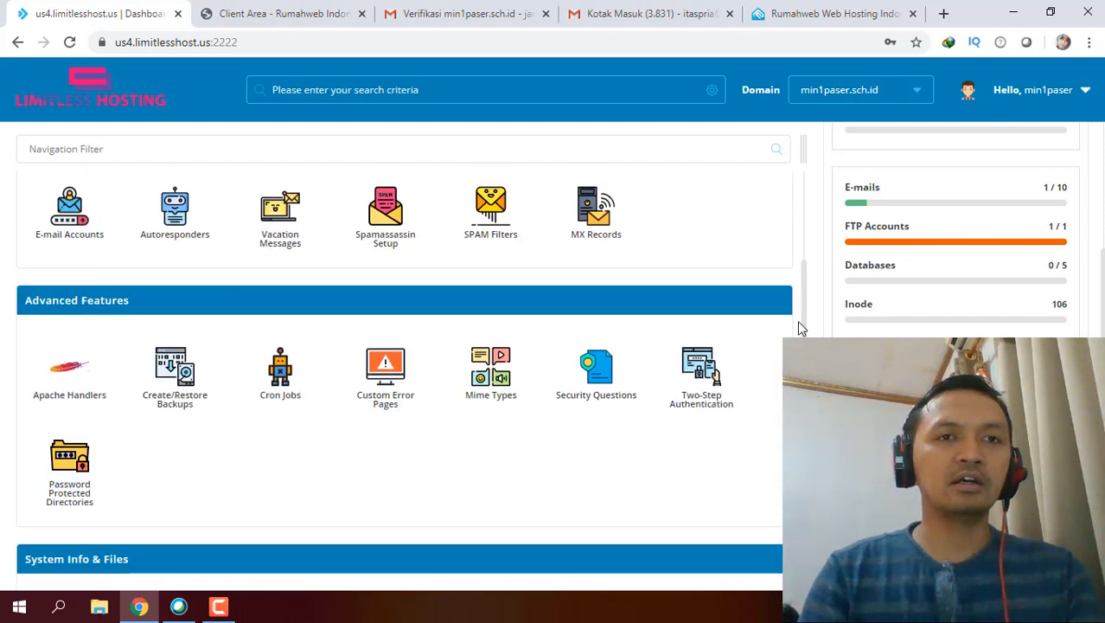
scroll(788, 259, "up", 1)
scroll(784, 277, "down", 6)
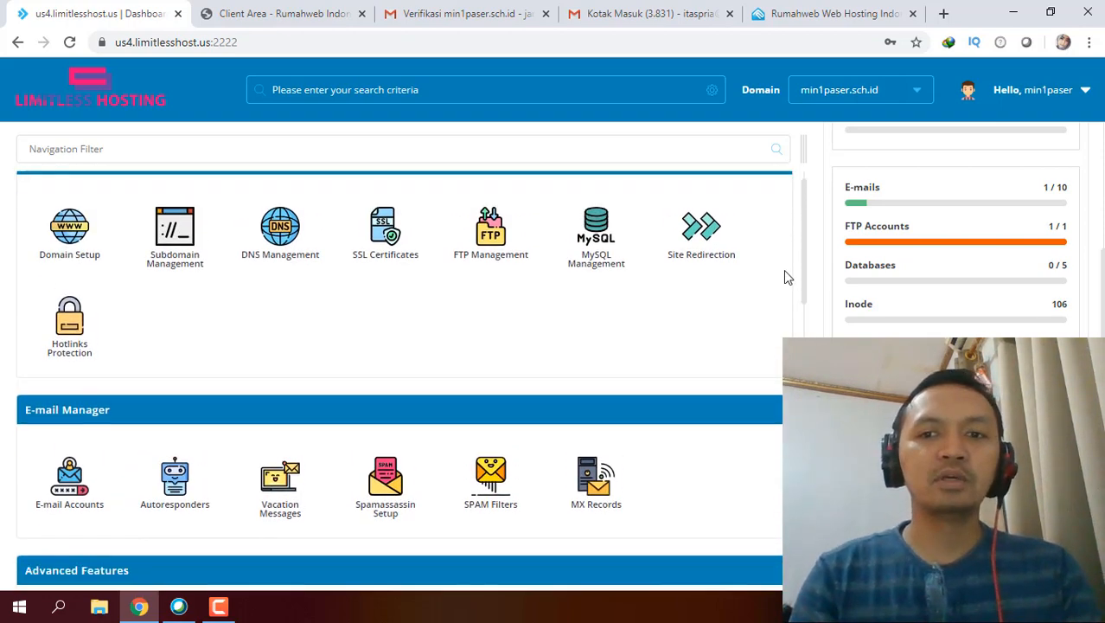
scroll(404, 363, "down", 5)
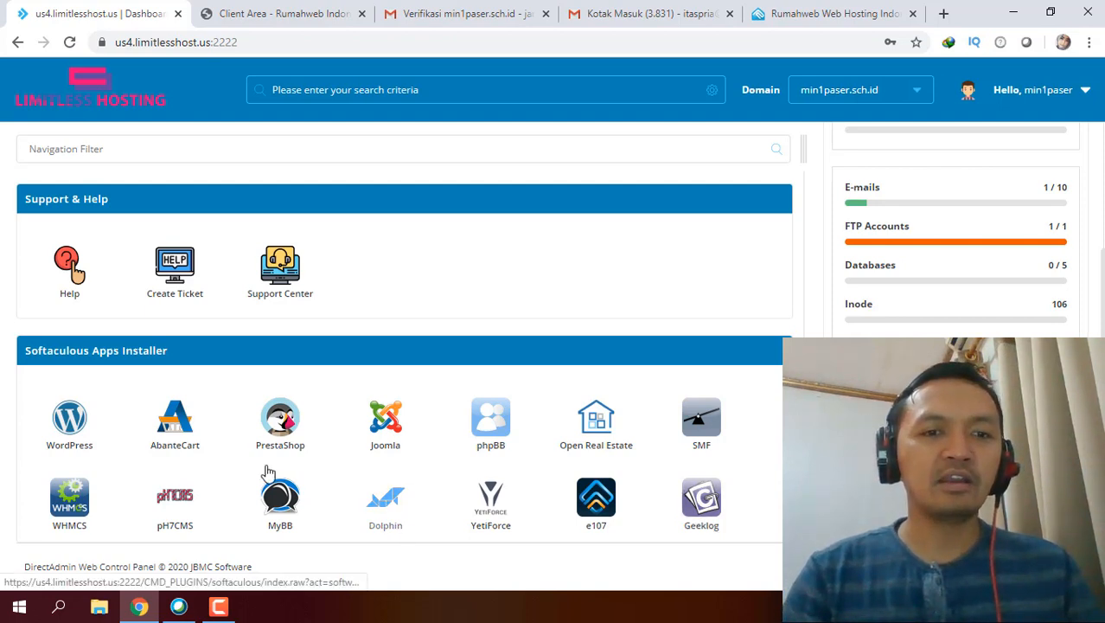
- Open WordPress in Softaculous and start a new installation with Install Now
left_click(89, 451)
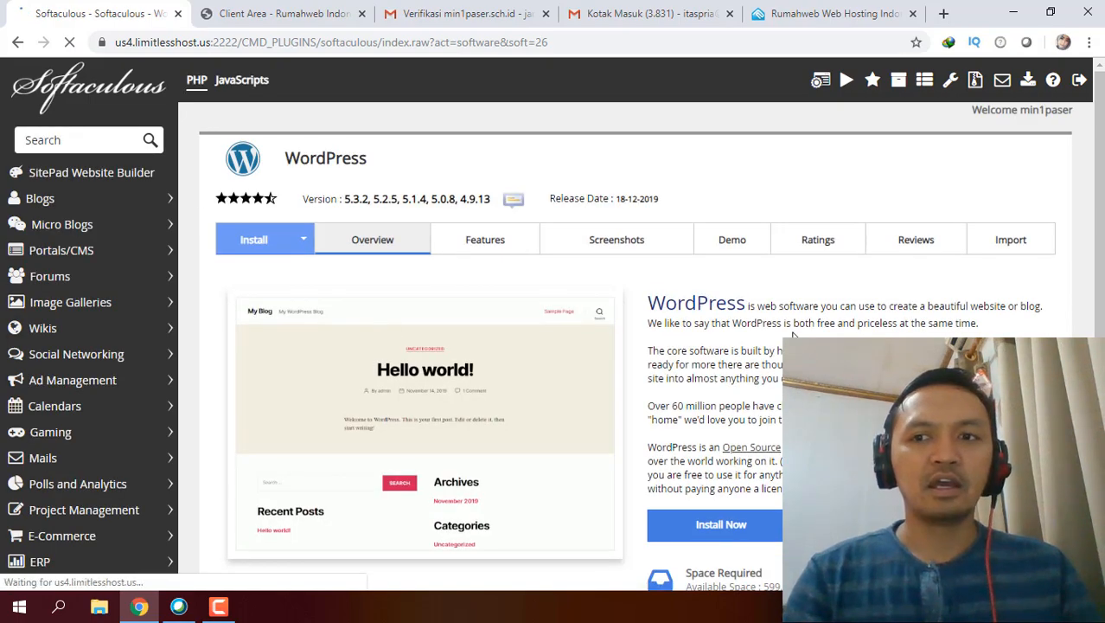
left_click_drag(1100, 251, 1100, 345)
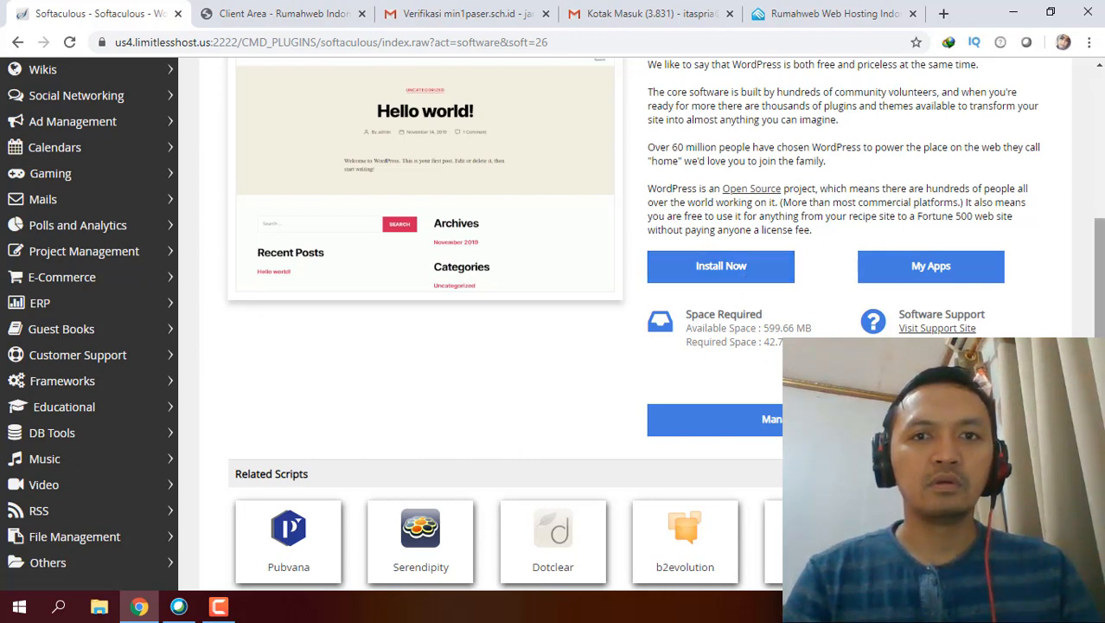
scroll(682, 506, "up", 3)
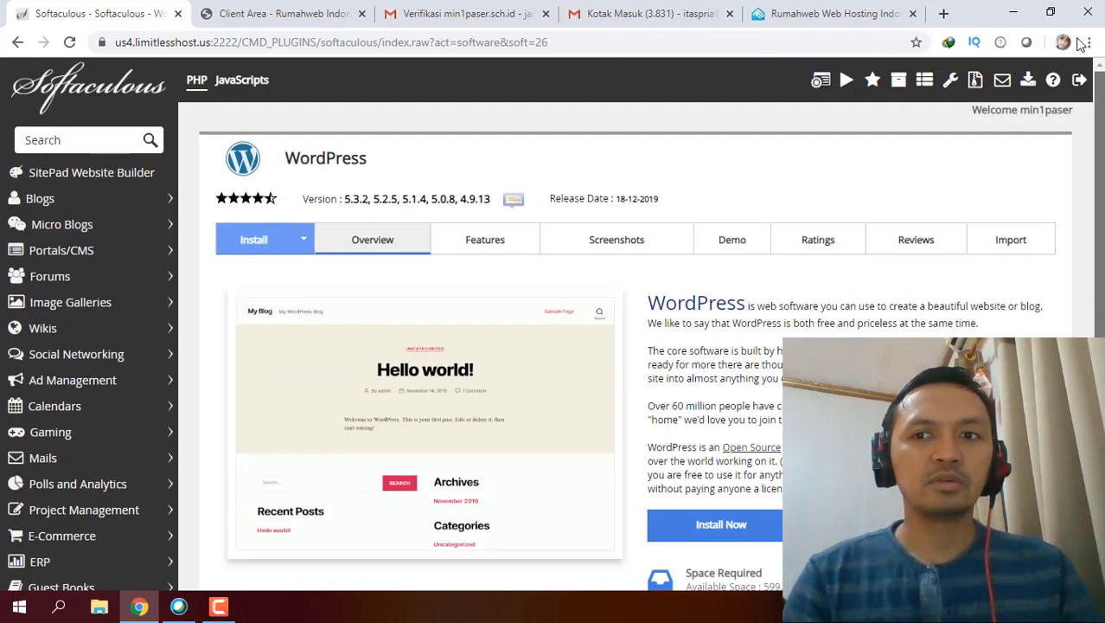
scroll(750, 368, "down", 2)
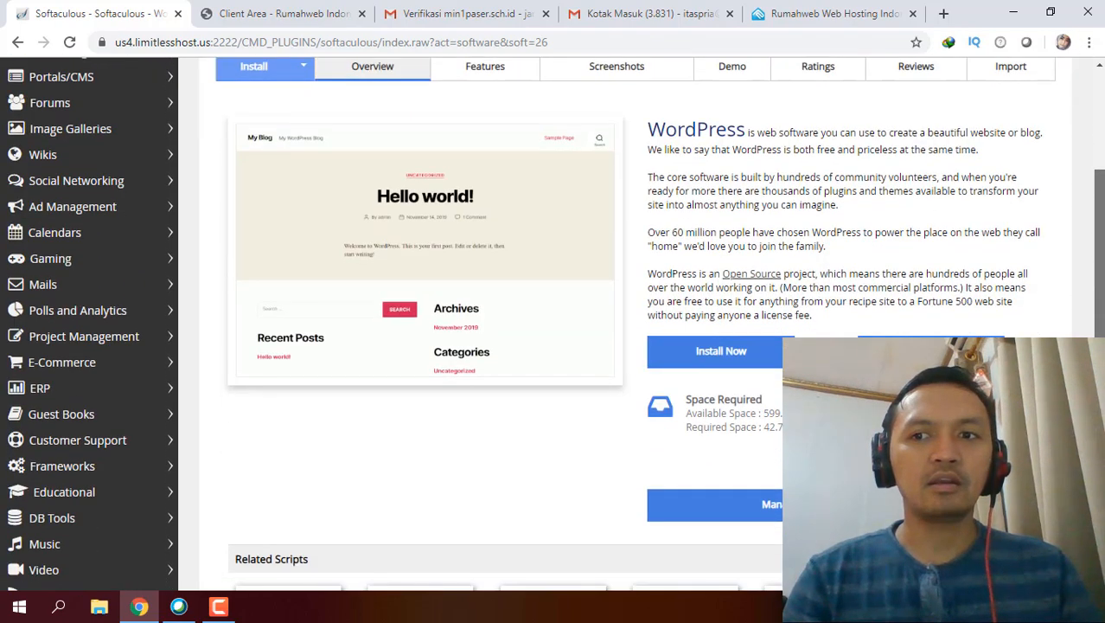
left_click(740, 353)
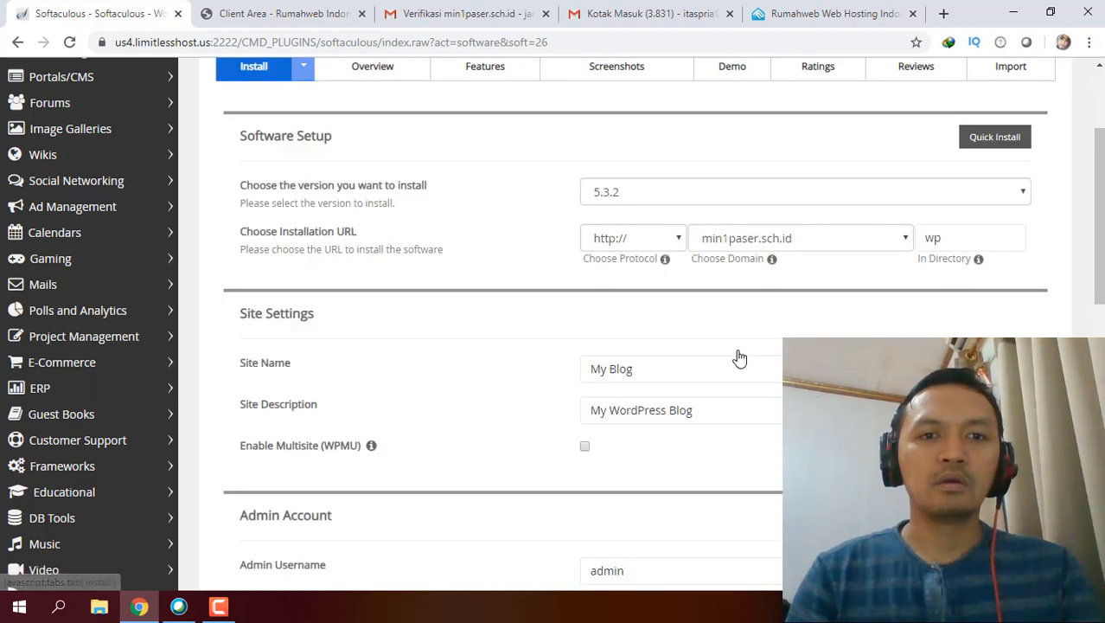
mouse_move(1099, 266)
left_mouse_down()
mouse_move(1099, 216)
mouse_move(1100, 277)
left_mouse_up()
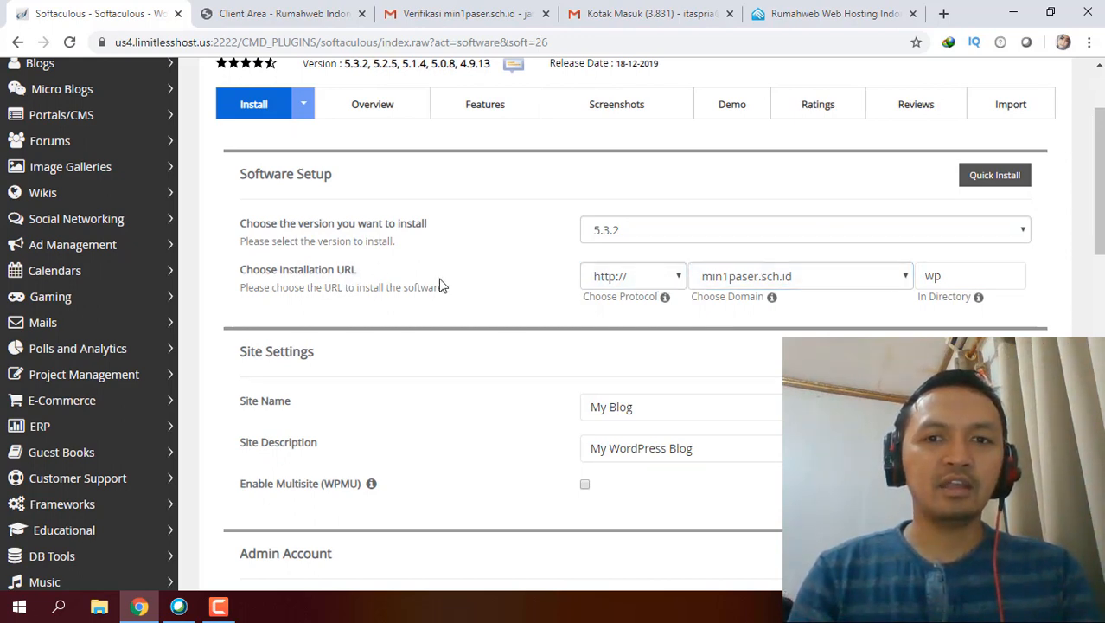
left_click(680, 282)
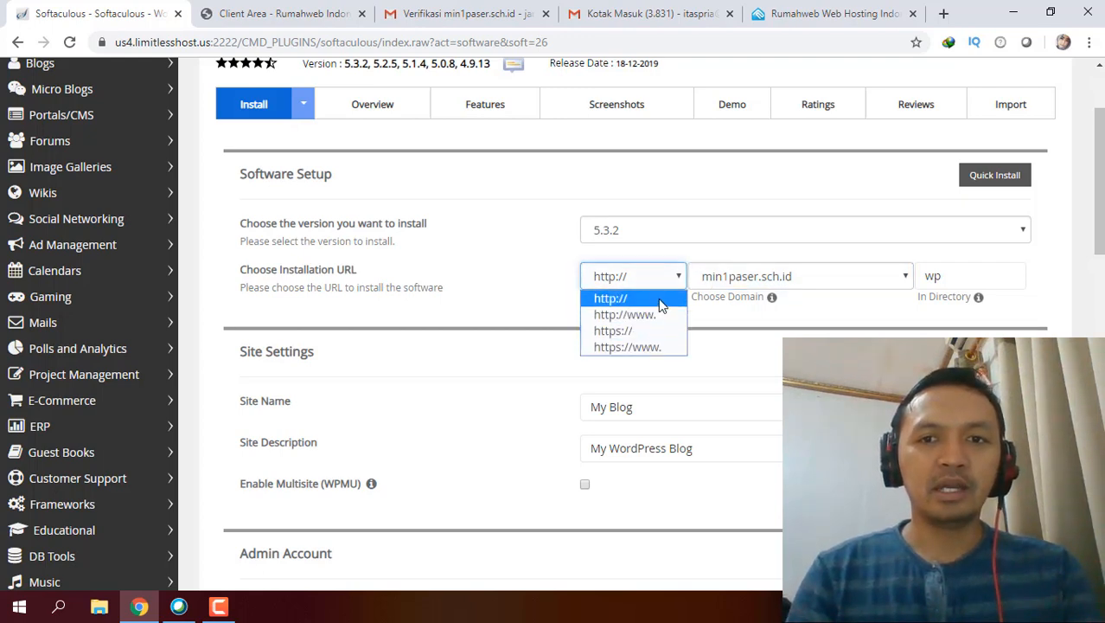
left_click(658, 297)
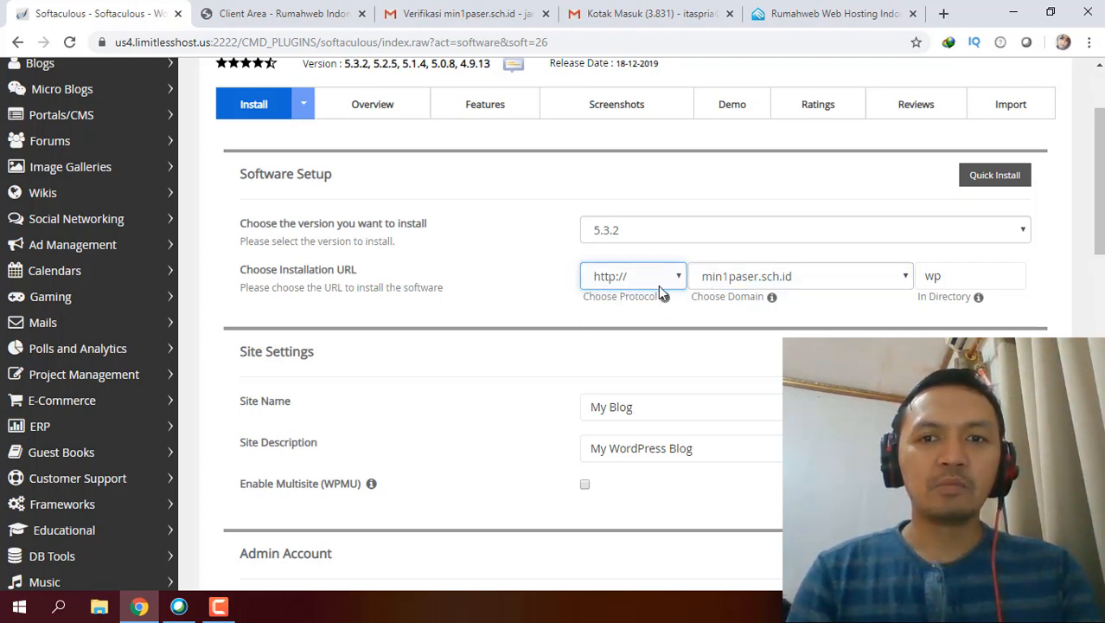
left_click(658, 284)
left_click(657, 298)
left_click(661, 275)
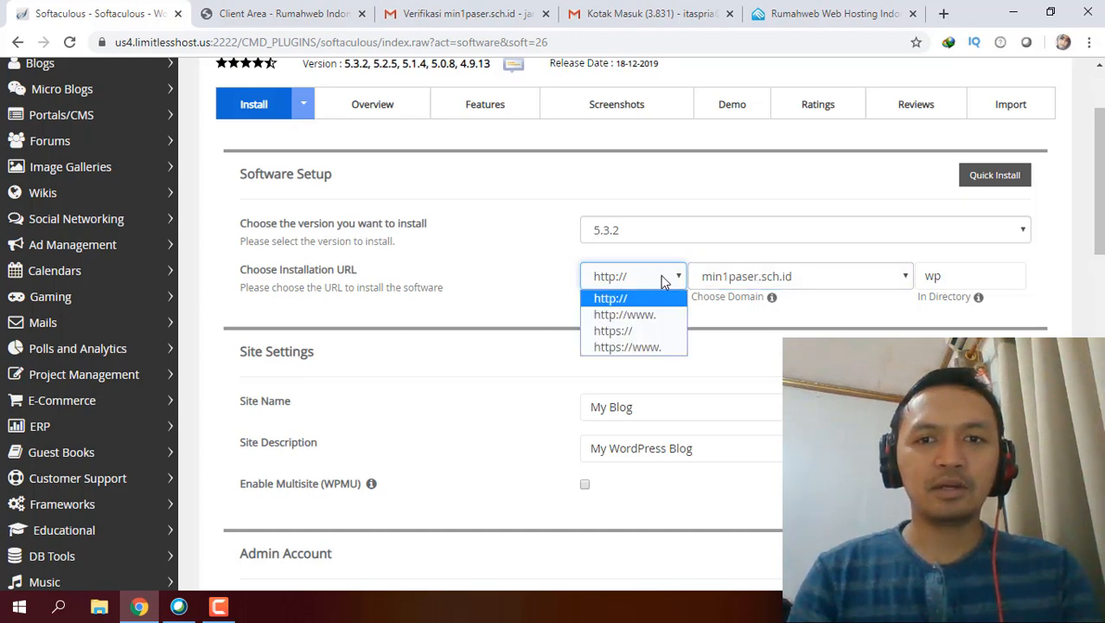
left_click(661, 275)
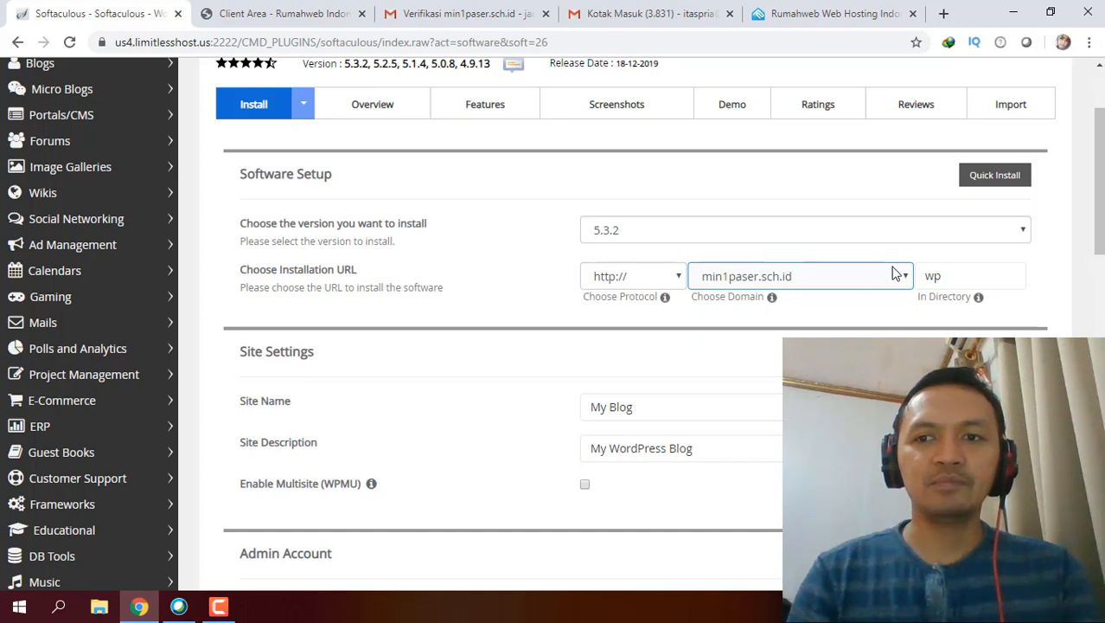
- Delete 'wp' from the In Directory field so WordPress installs at the domain root
left_click(952, 273)
double_click(956, 275)
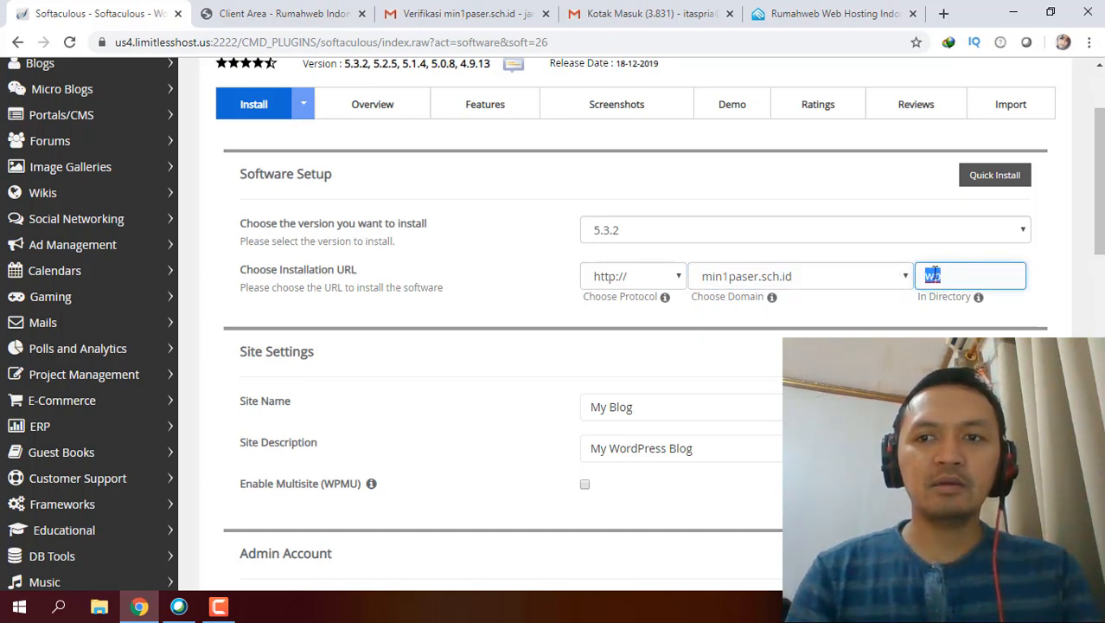
left_click(948, 273)
left_click_drag(940, 274, 922, 274)
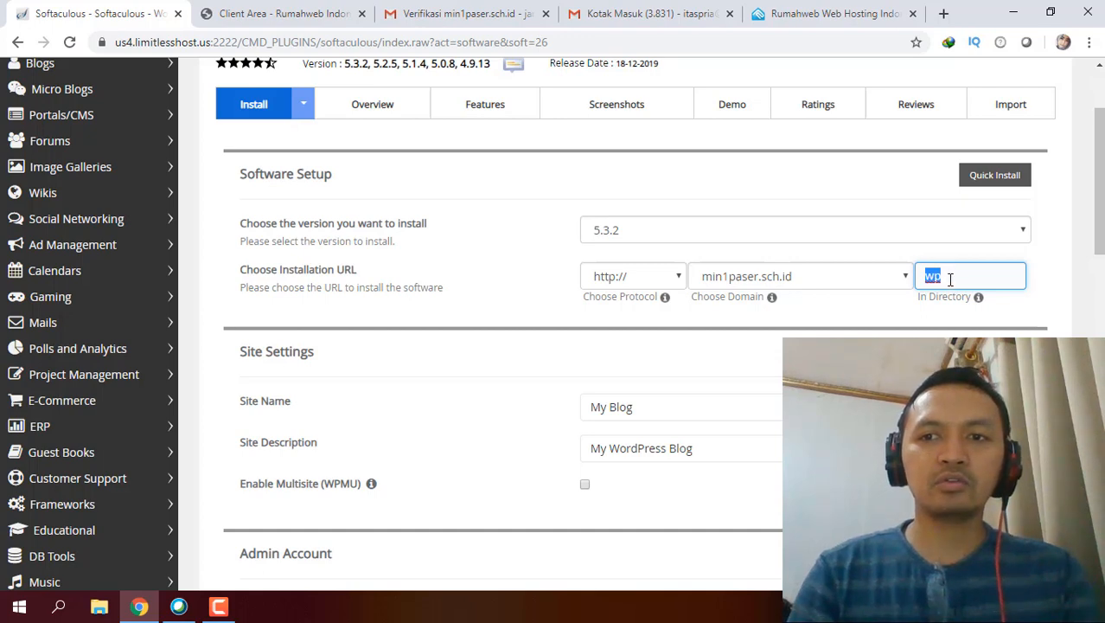
left_click(950, 277)
left_click_drag(943, 275, 923, 275)
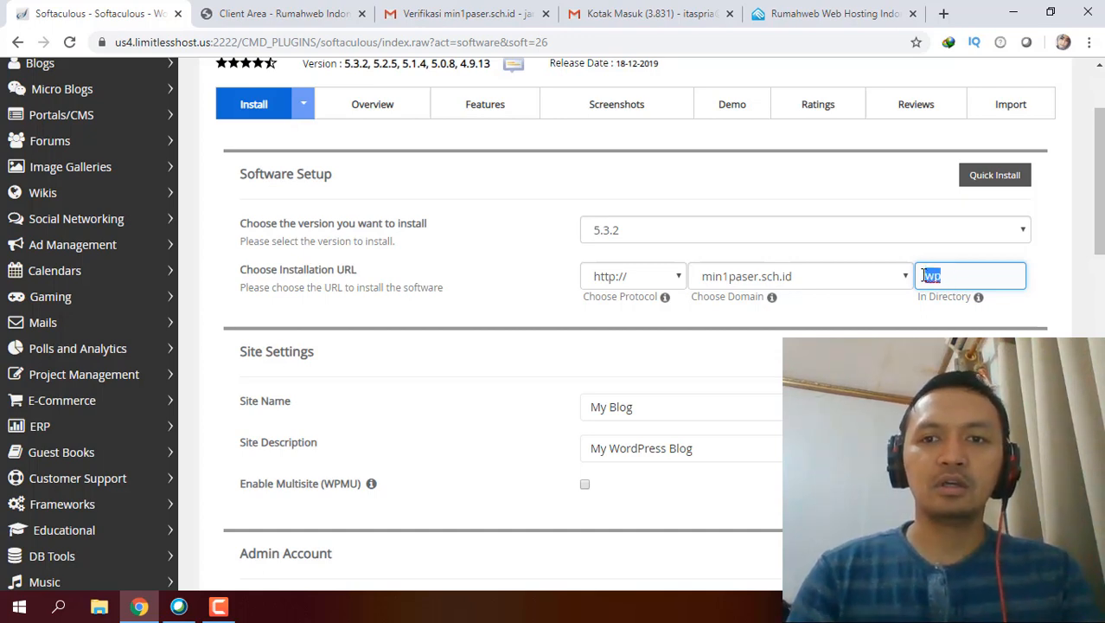
key("BackSpace")
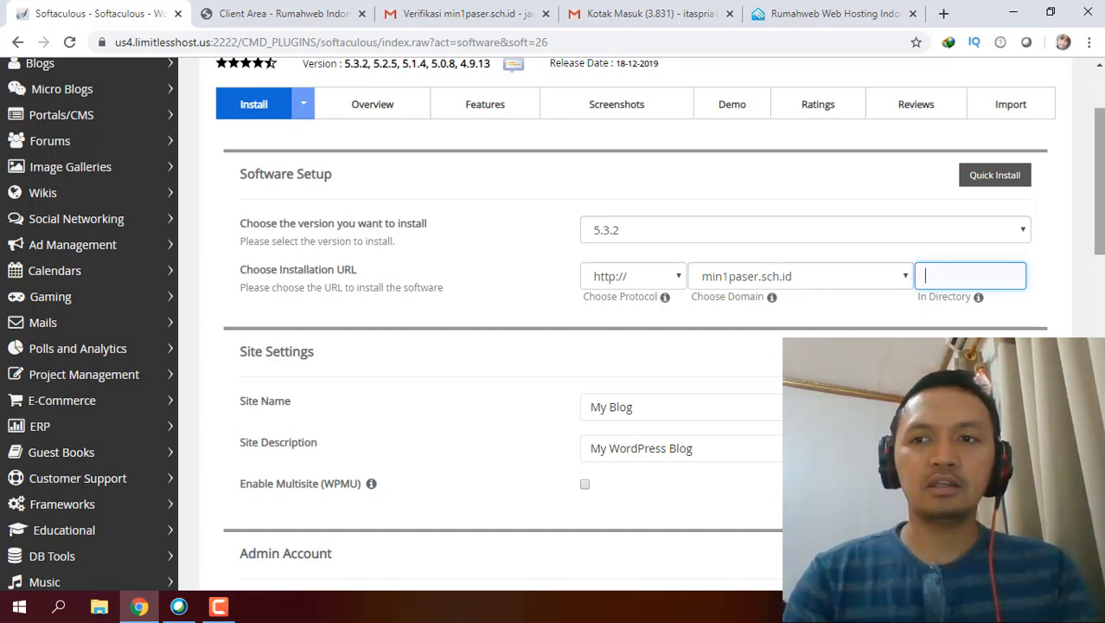
left_click_drag(1098, 182, 1098, 211)
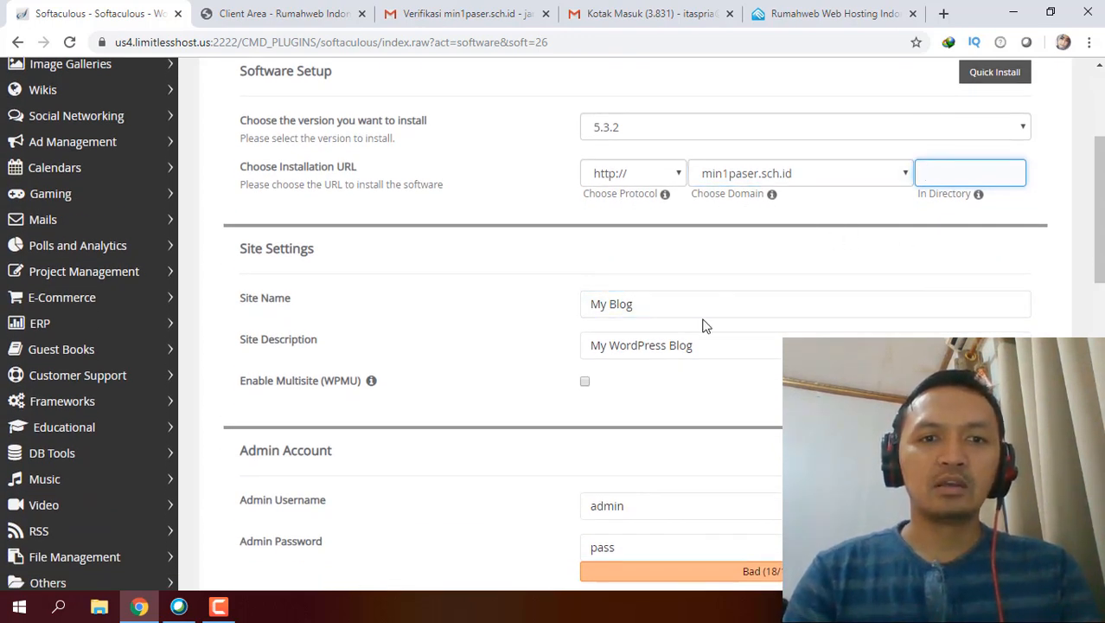
- Replace the site name My Blog with 'MIN 1 PASER'
left_click(603, 305)
triple_click(603, 305)
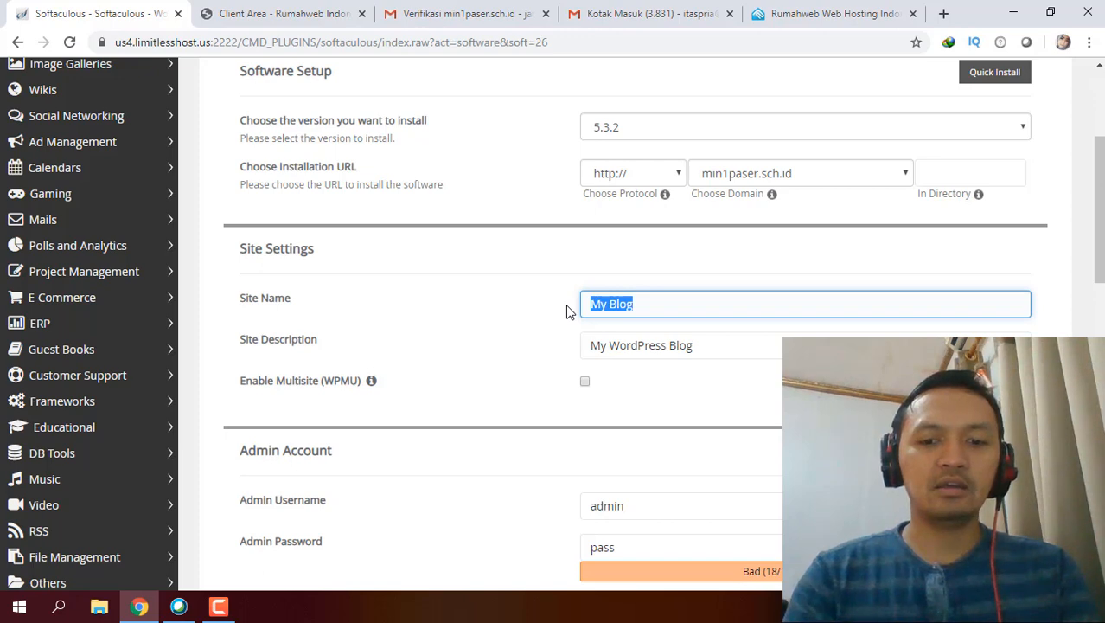
type("MIN 1 PA")
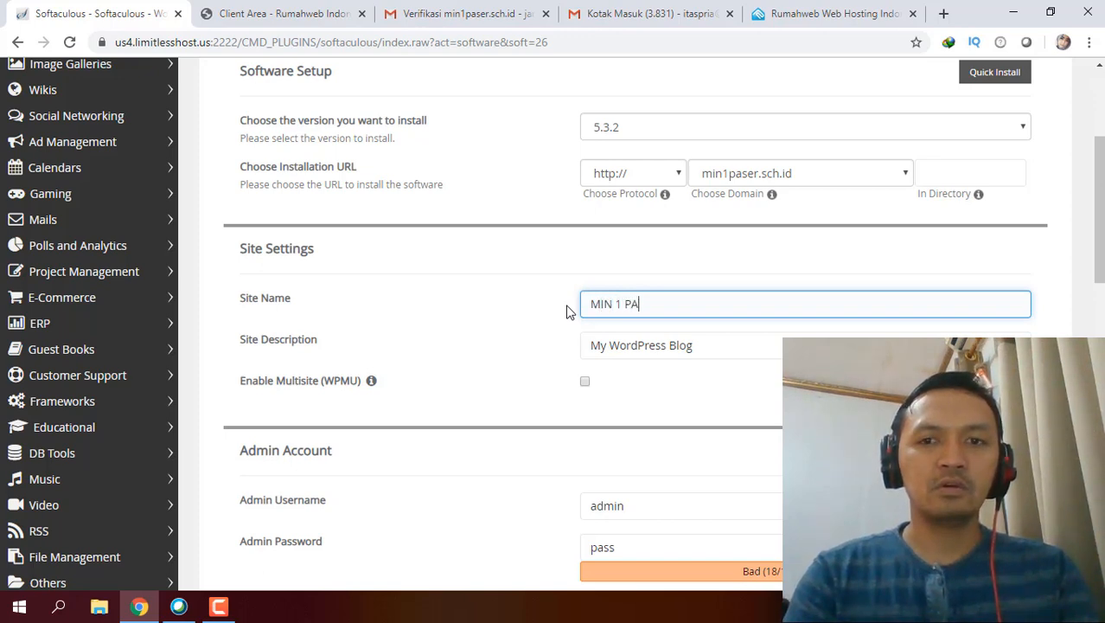
type("SER")
- Set the site description to 'Unggul dalam prestasi, religius, dan berwawasan lingkungan'
left_click(705, 350)
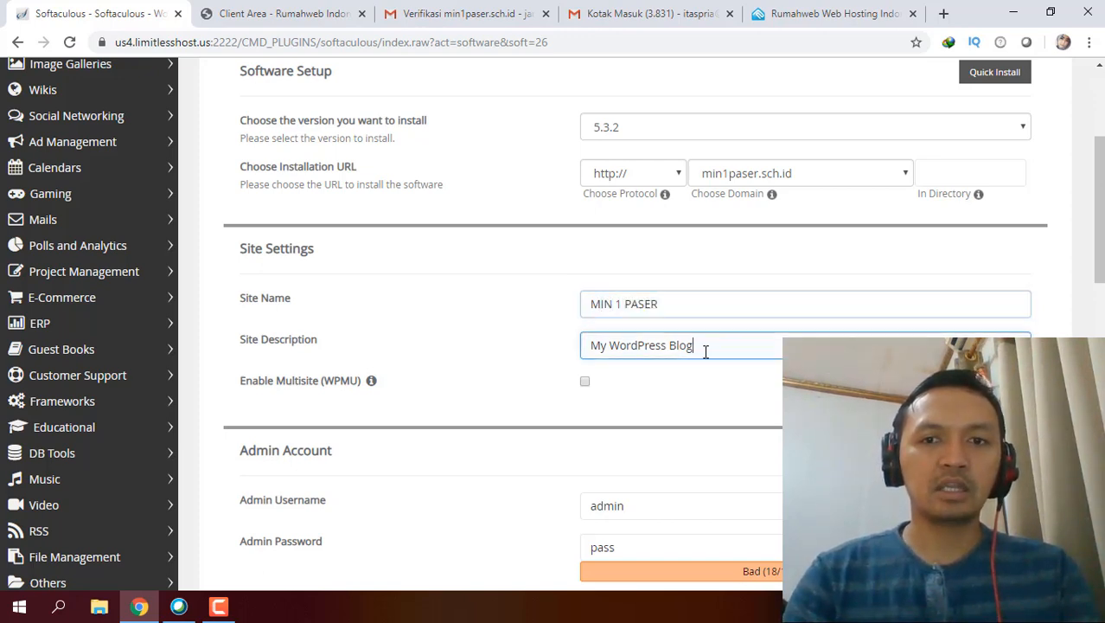
left_click_drag(705, 349, 589, 346)
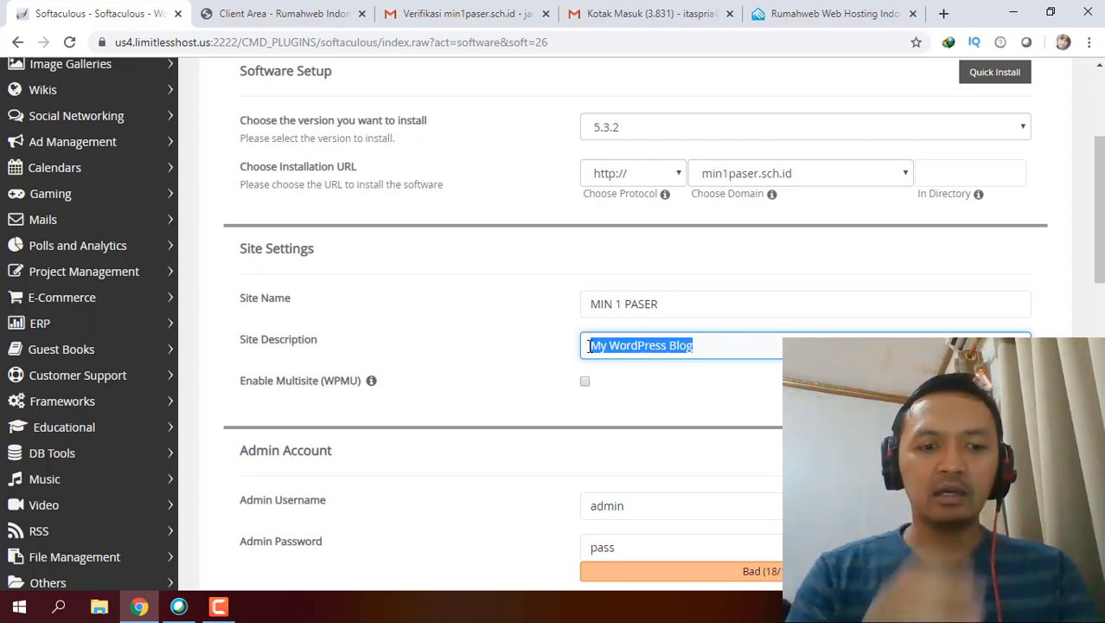
type("Seko")
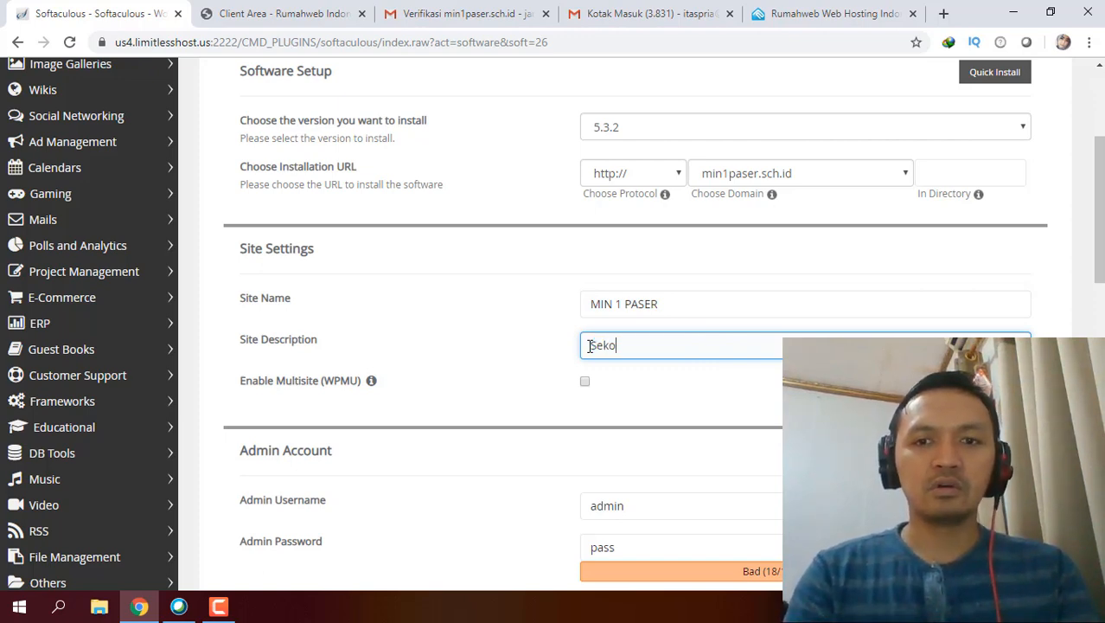
type("lah")
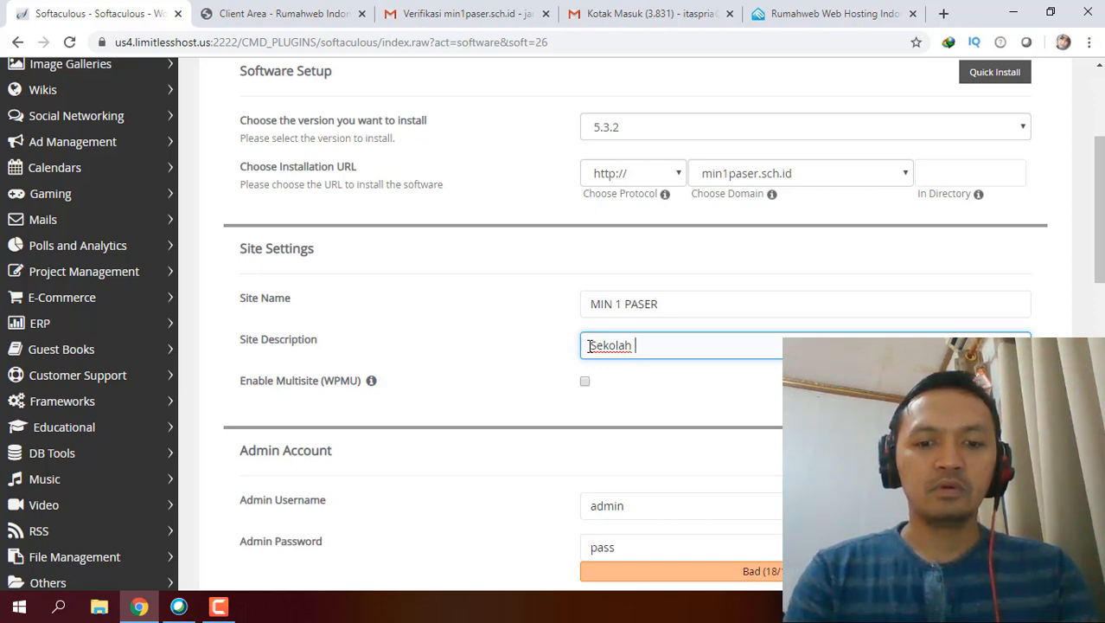
key("ctrl+a")
key("BackSpace")
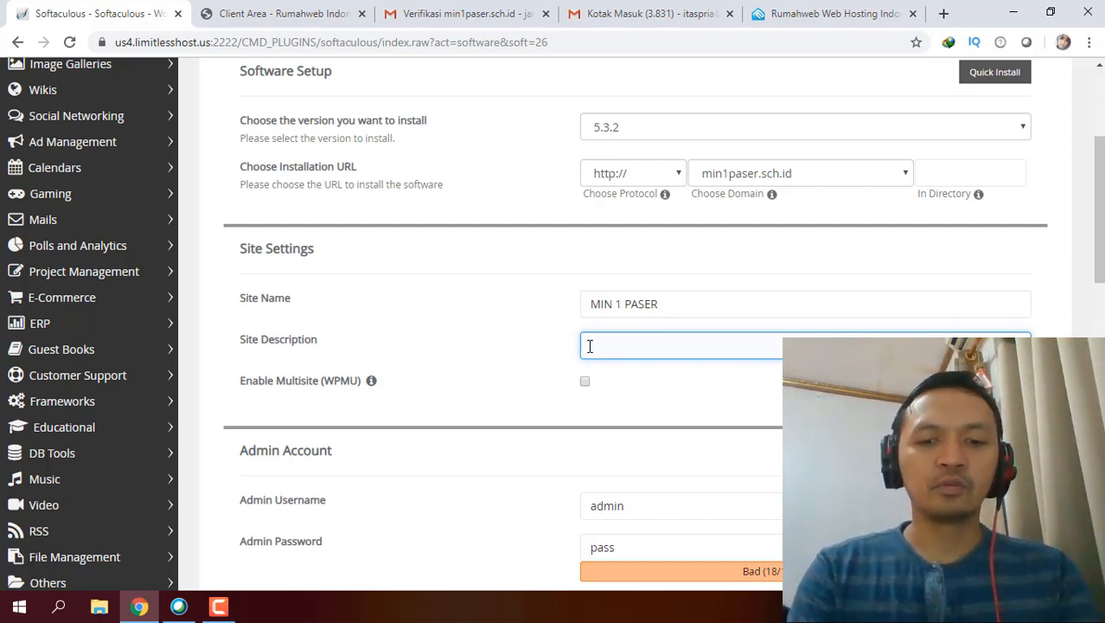
type("dala")
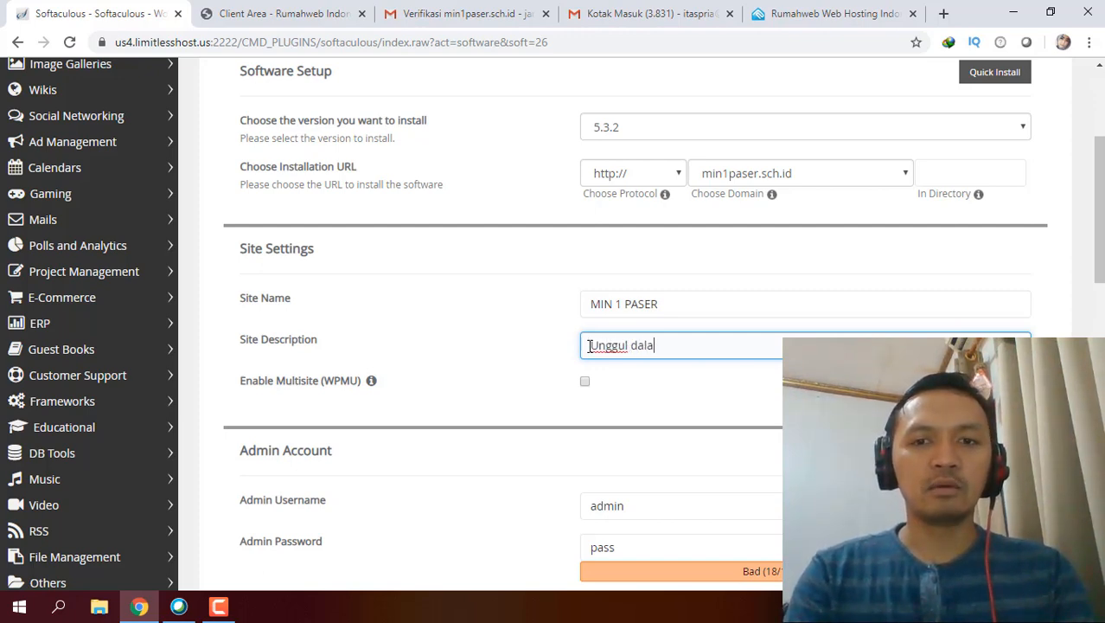
type("m pr")
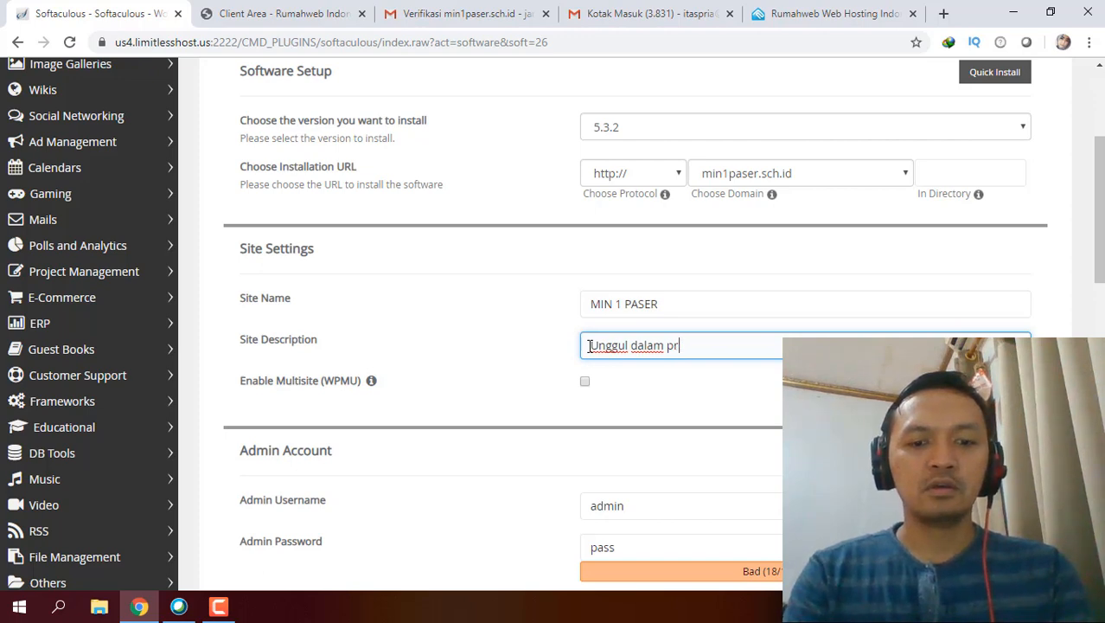
type("estasi, religius, dan")
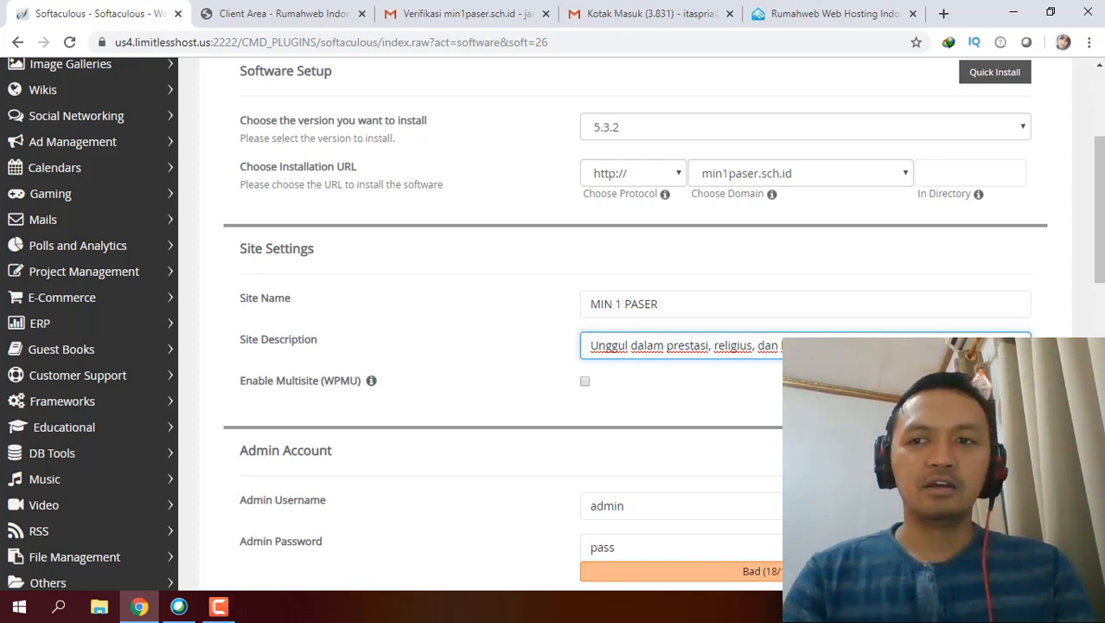
scroll(627, 251, "down", 3)
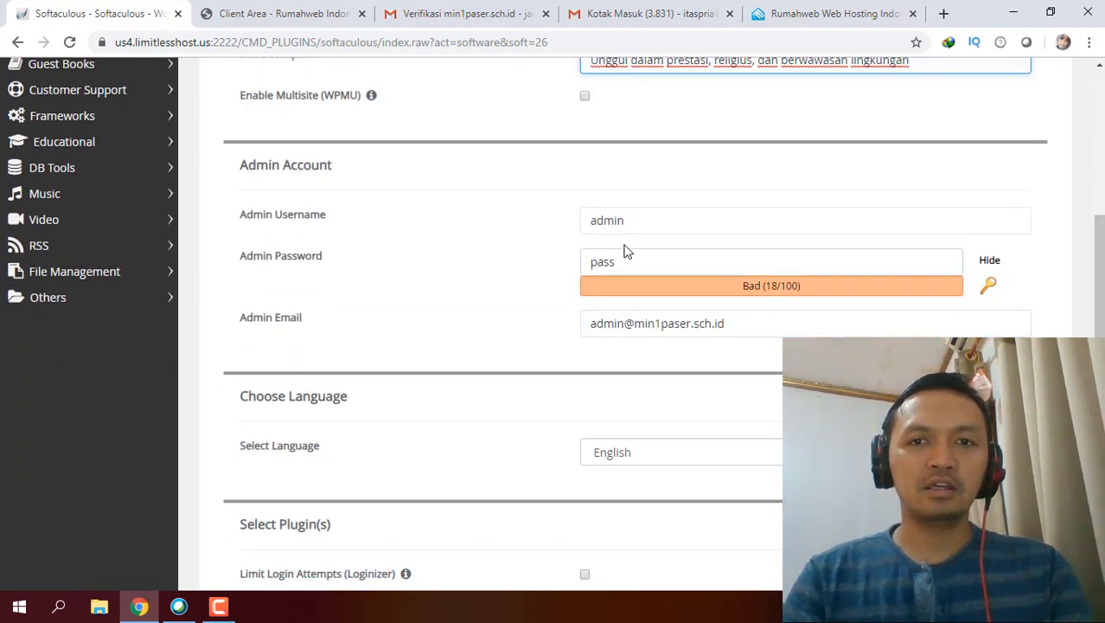
- Keep 'admin' as the admin username and enter a new admin password
left_click_drag(632, 219, 543, 230)
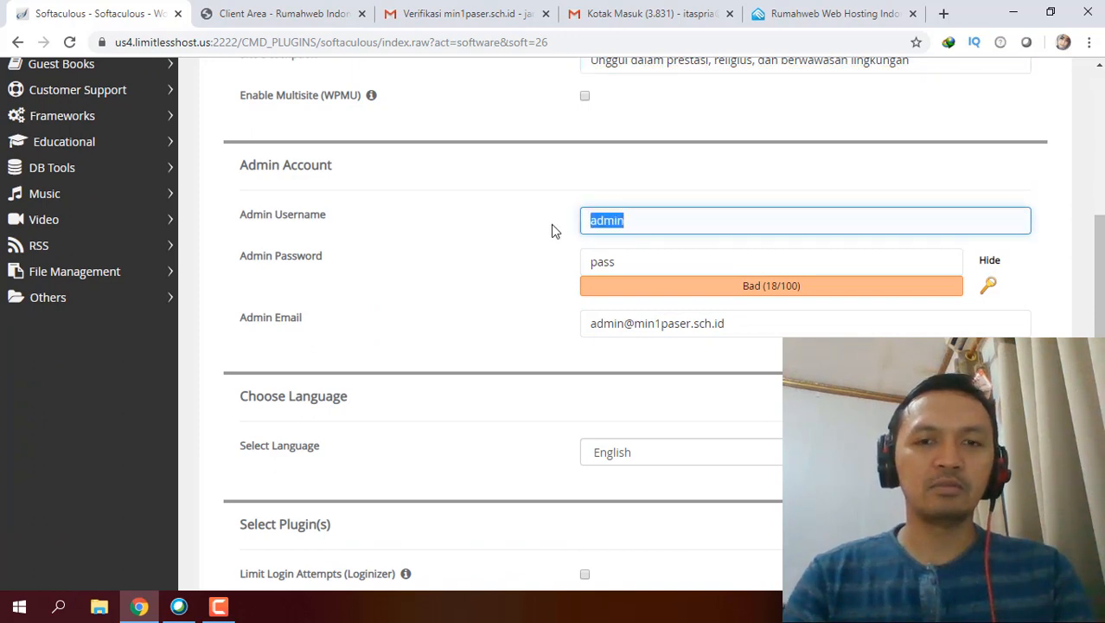
type("admin")
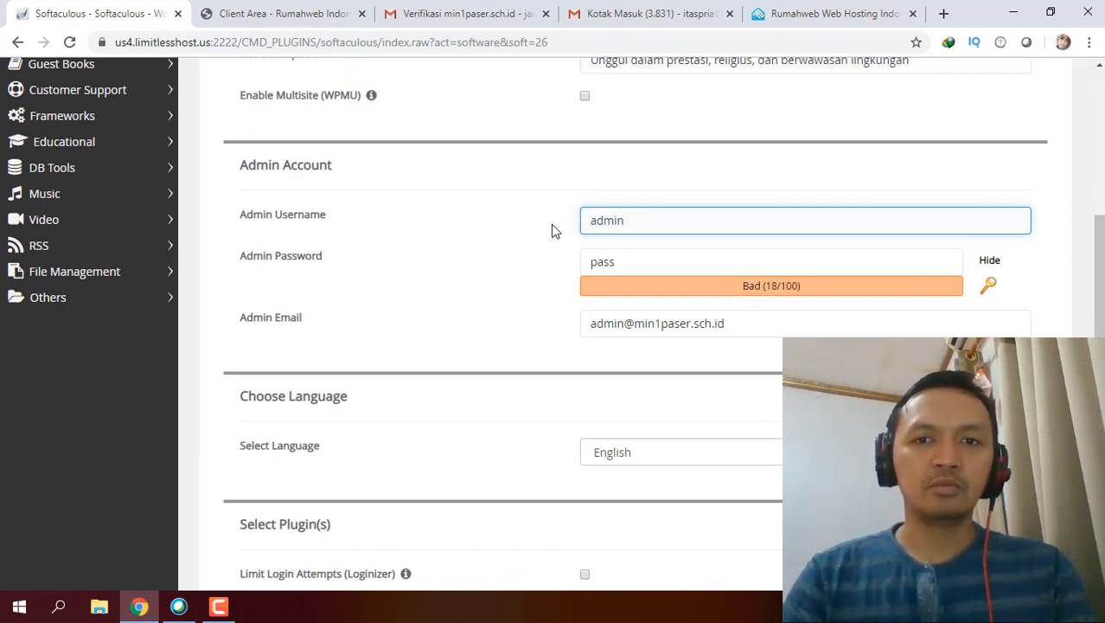
left_click(617, 258)
left_click_drag(616, 258, 568, 263)
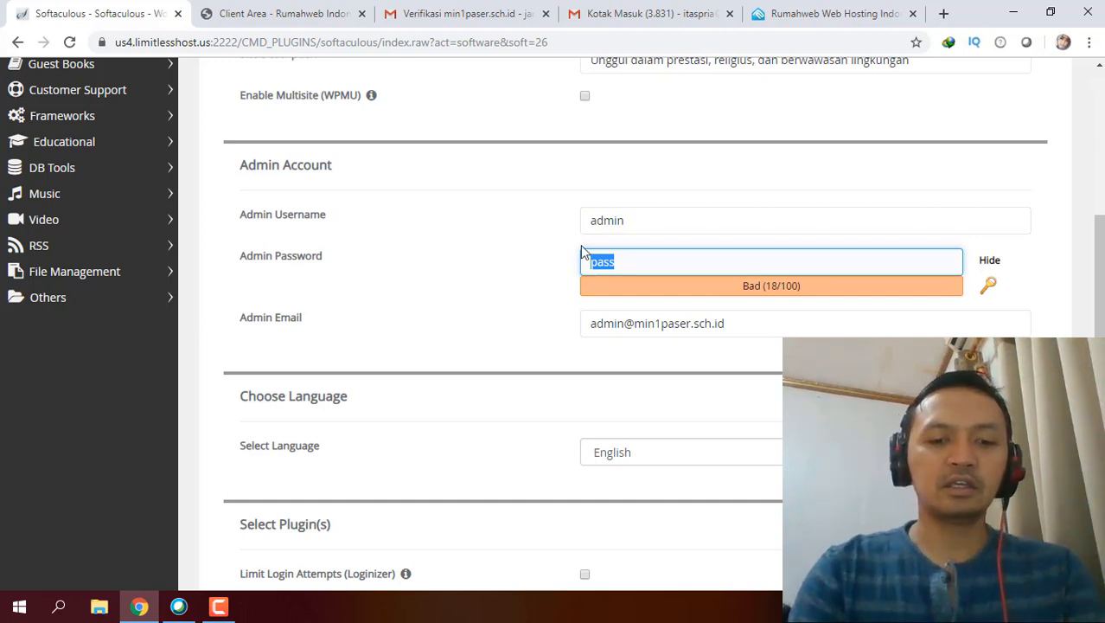
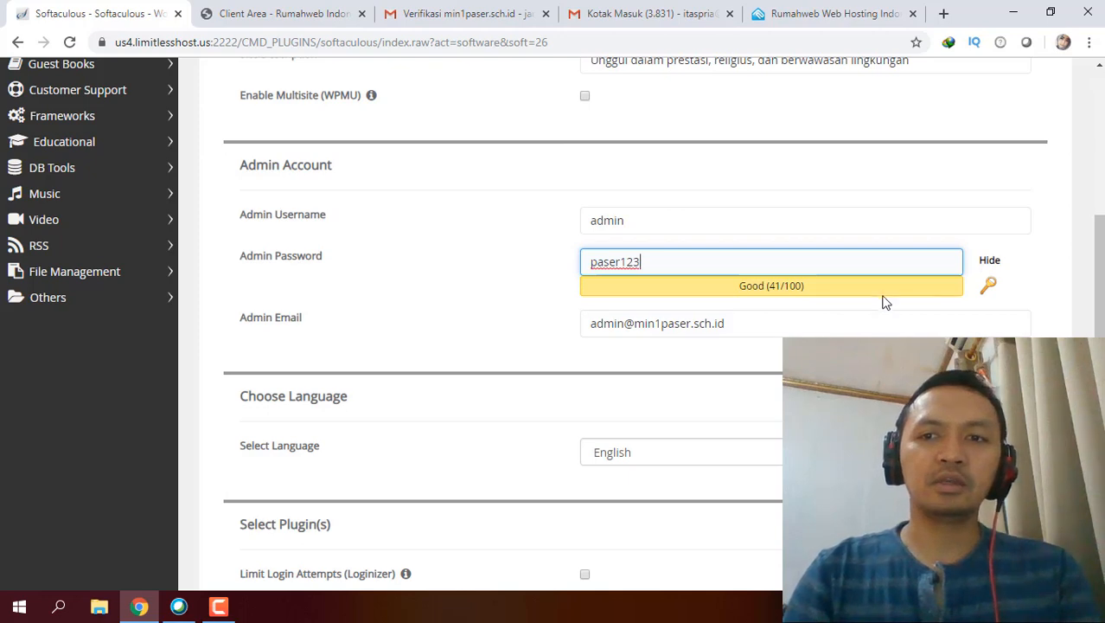
left_click_drag(640, 262, 626, 265)
left_click(640, 264)
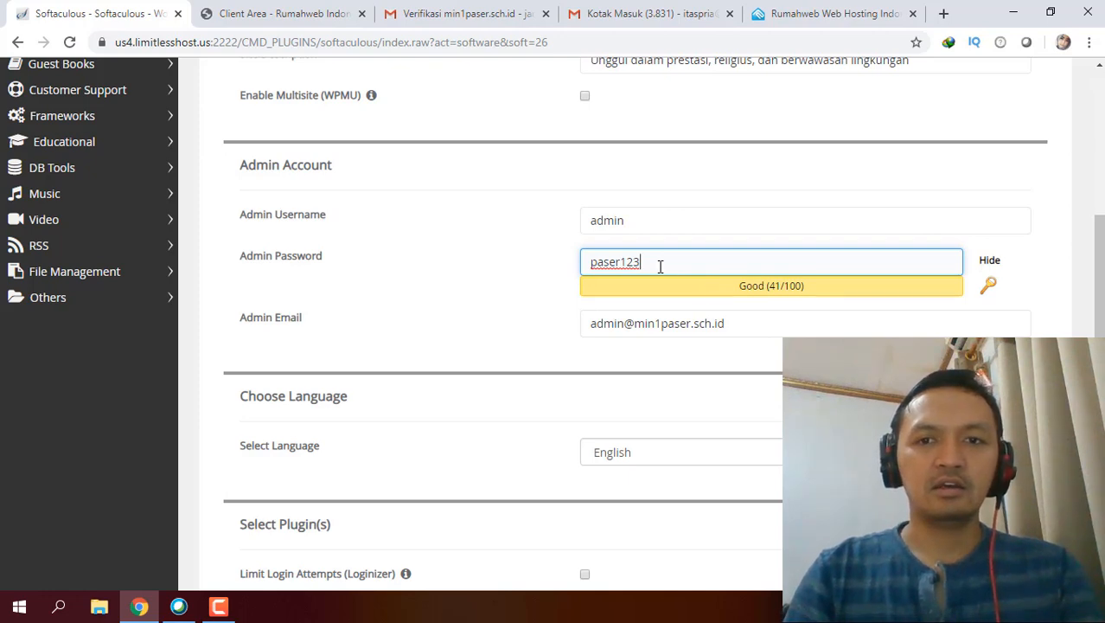
left_click_drag(638, 263, 624, 266)
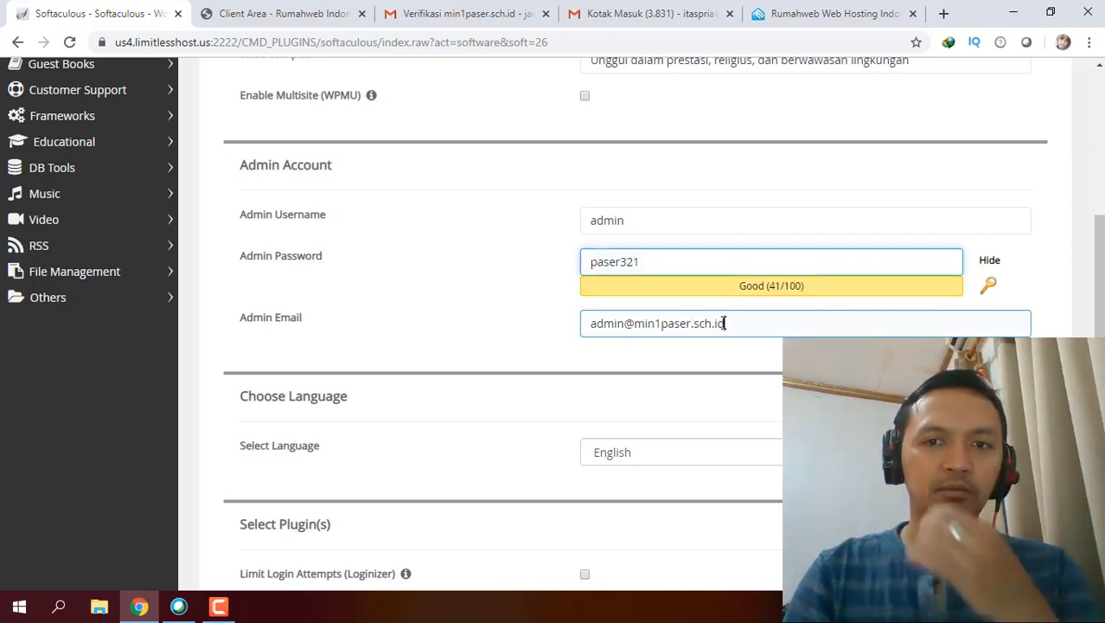
- Replace the admin e-mail with the owner's suggested Gmail address
left_click_drag(709, 328, 569, 325)
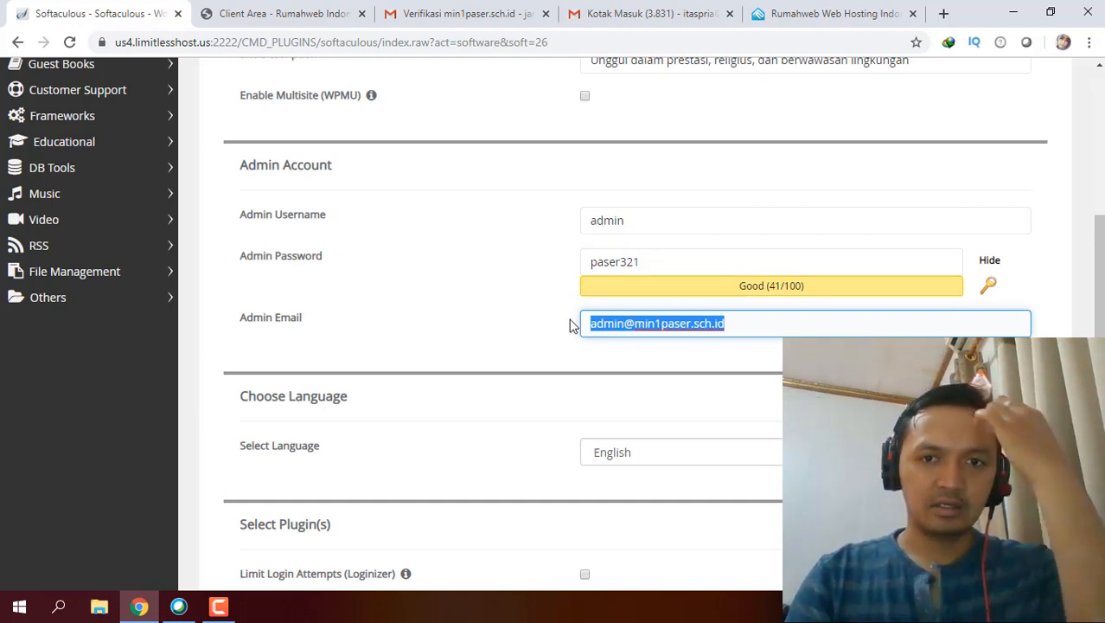
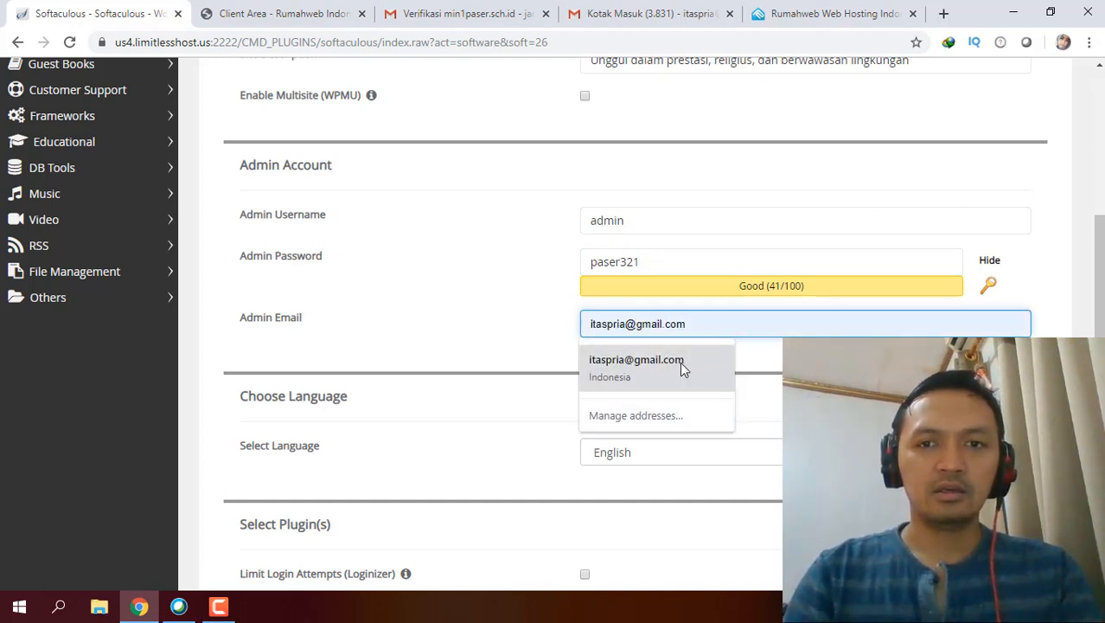
left_click(680, 362)
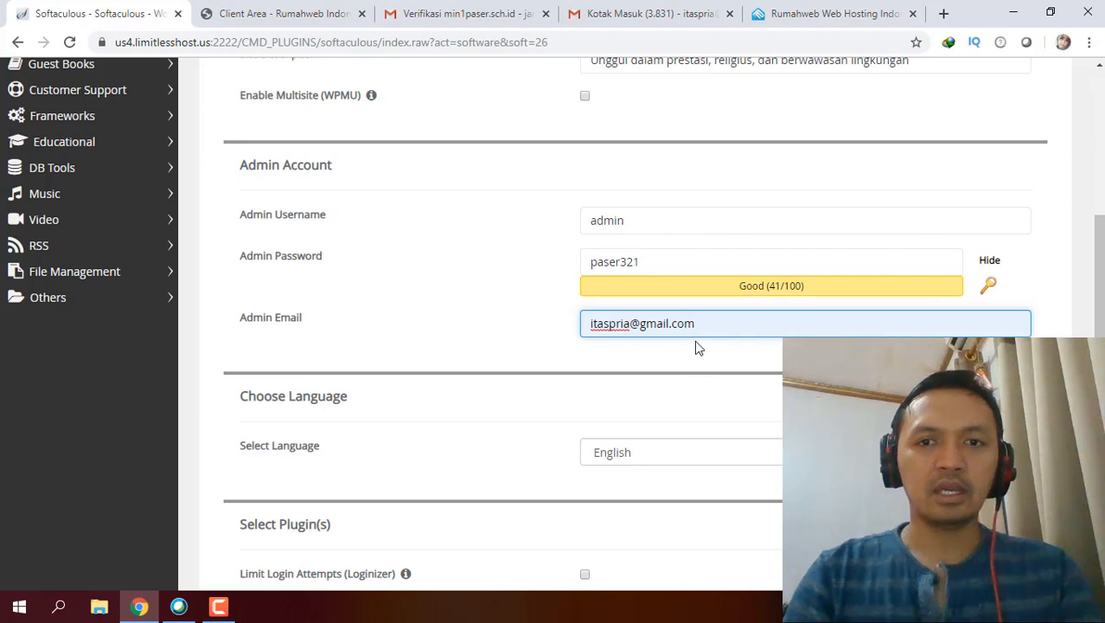
scroll(485, 346, "down", 2)
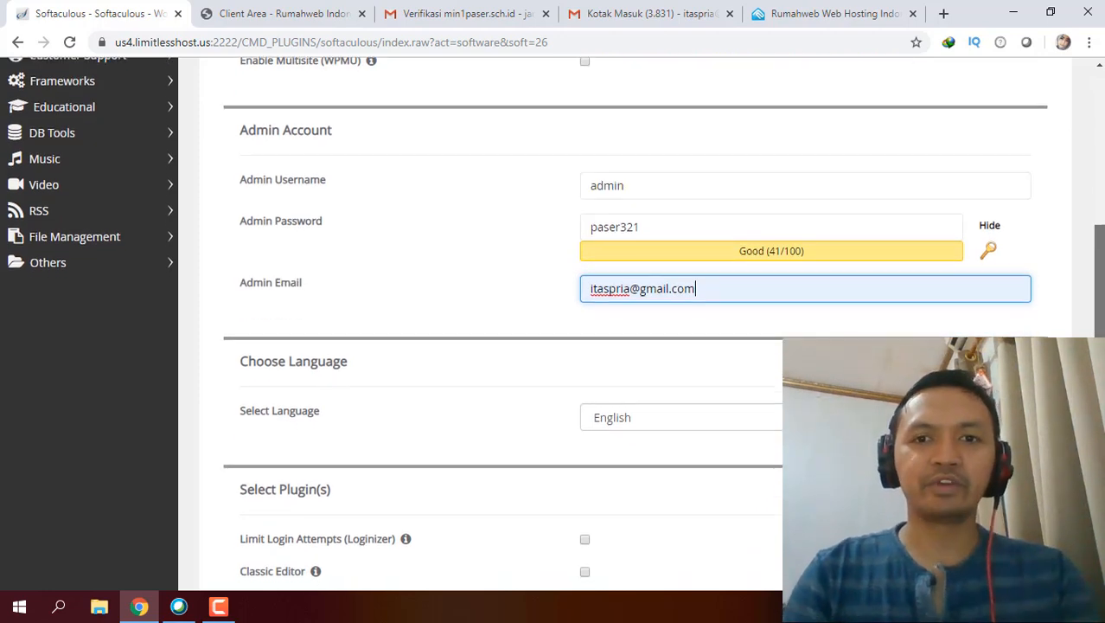
scroll(1049, 321, "down", 1)
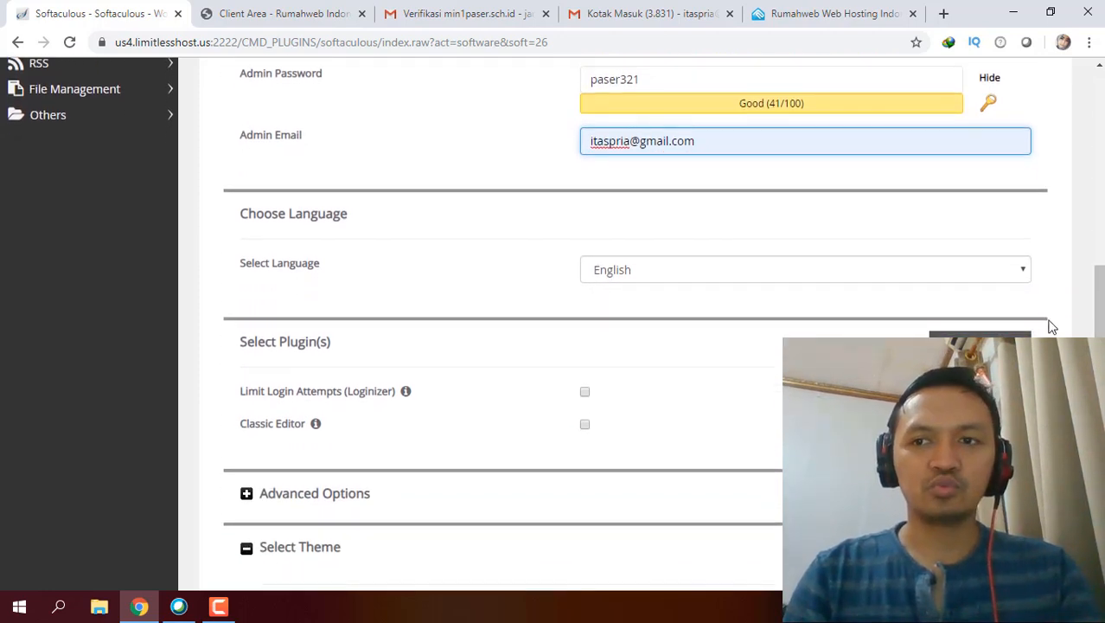
left_click(1021, 273)
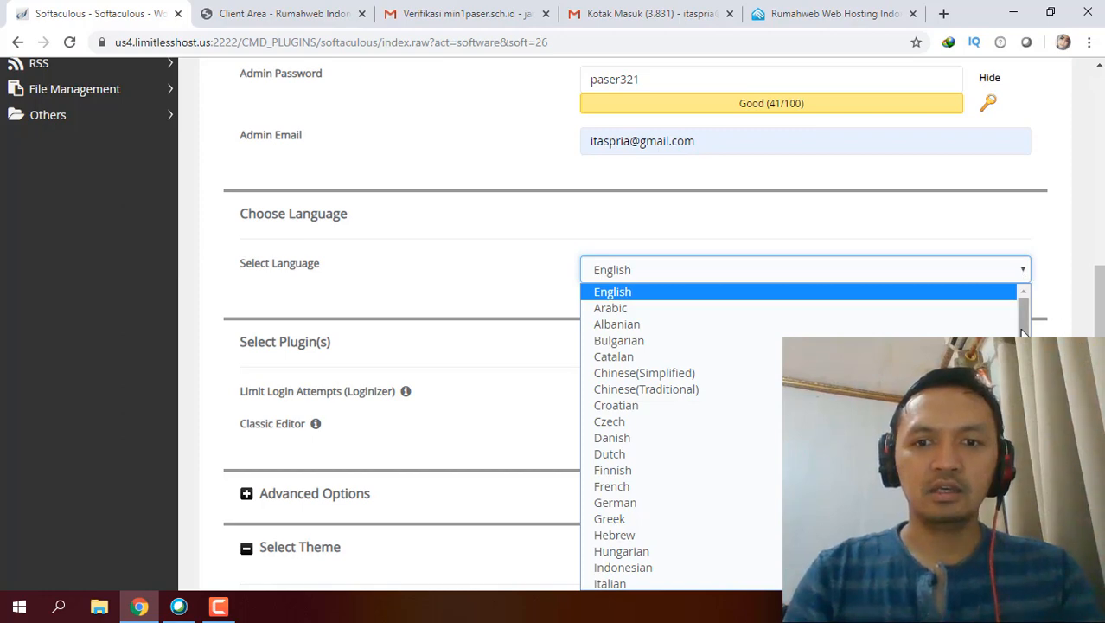
scroll(1023, 320, "down", 1)
left_click_drag(1023, 339, 1023, 309)
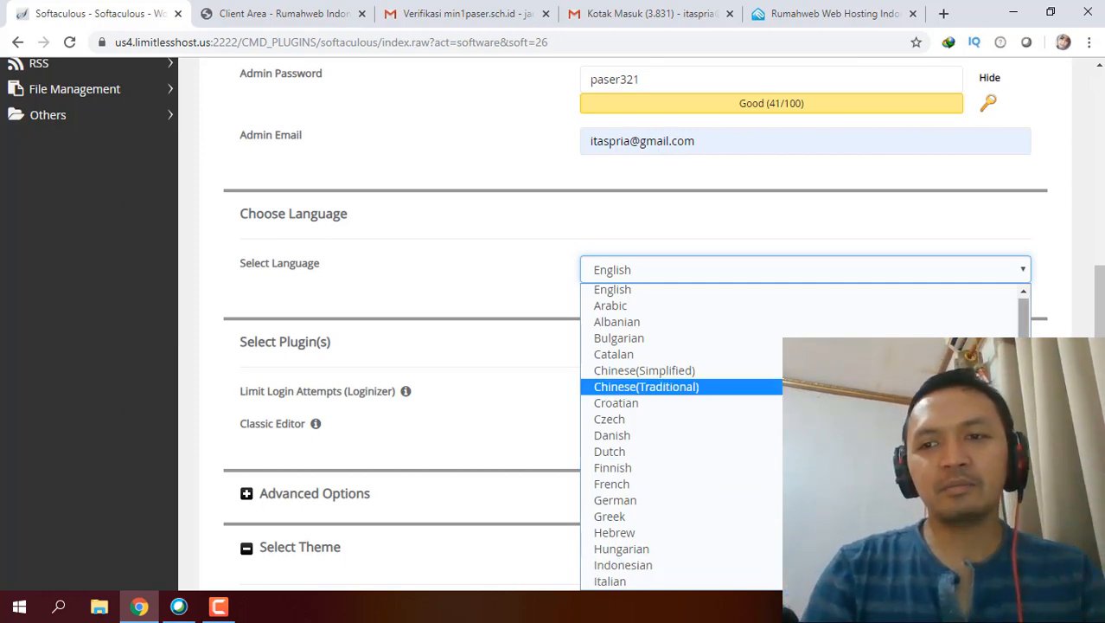
mouse_move(1024, 386)
left_mouse_down()
mouse_move(1024, 450)
mouse_move(1023, 385)
left_mouse_up()
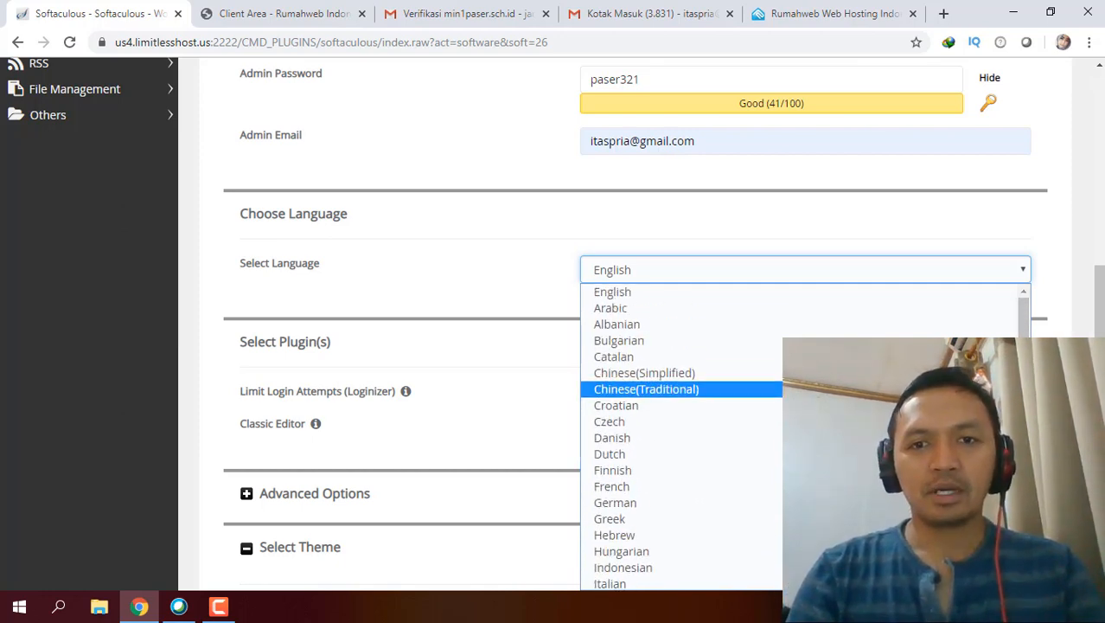
left_click(701, 291)
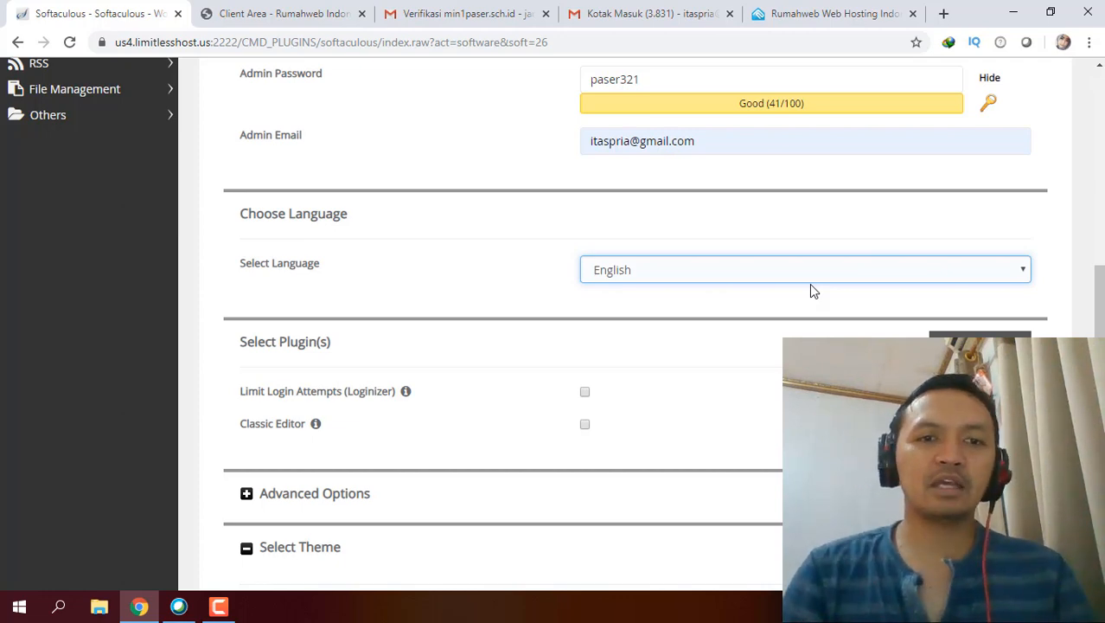
- Scroll down to the Select Theme section and open the theme search
scroll(810, 283, "down", 1)
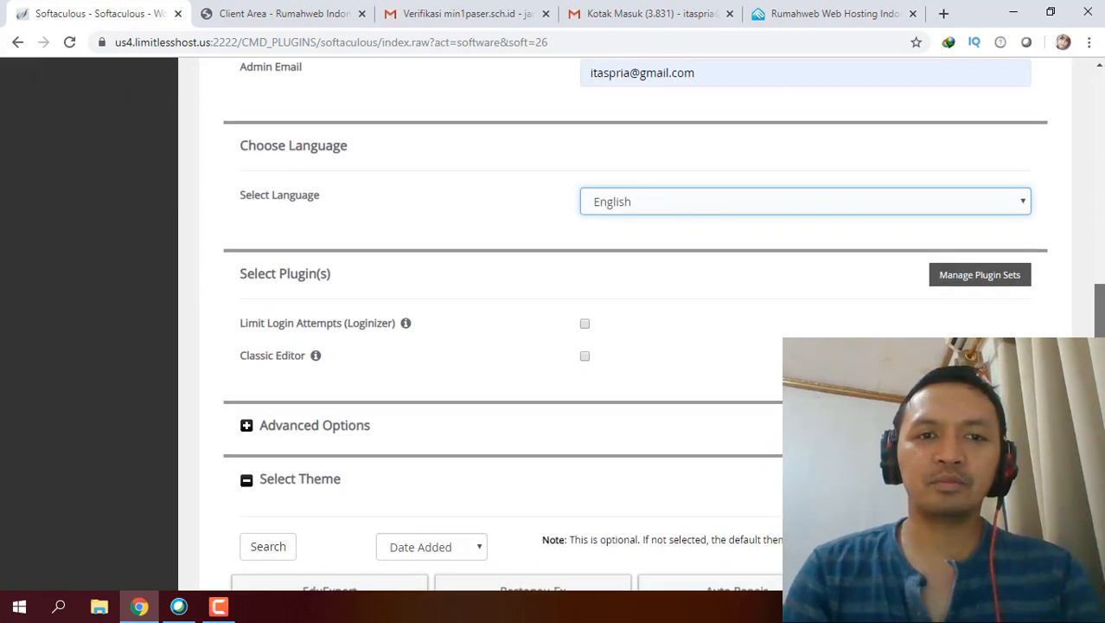
scroll(554, 323, "down", 1)
scroll(553, 323, "up", 2)
scroll(553, 323, "down", 1)
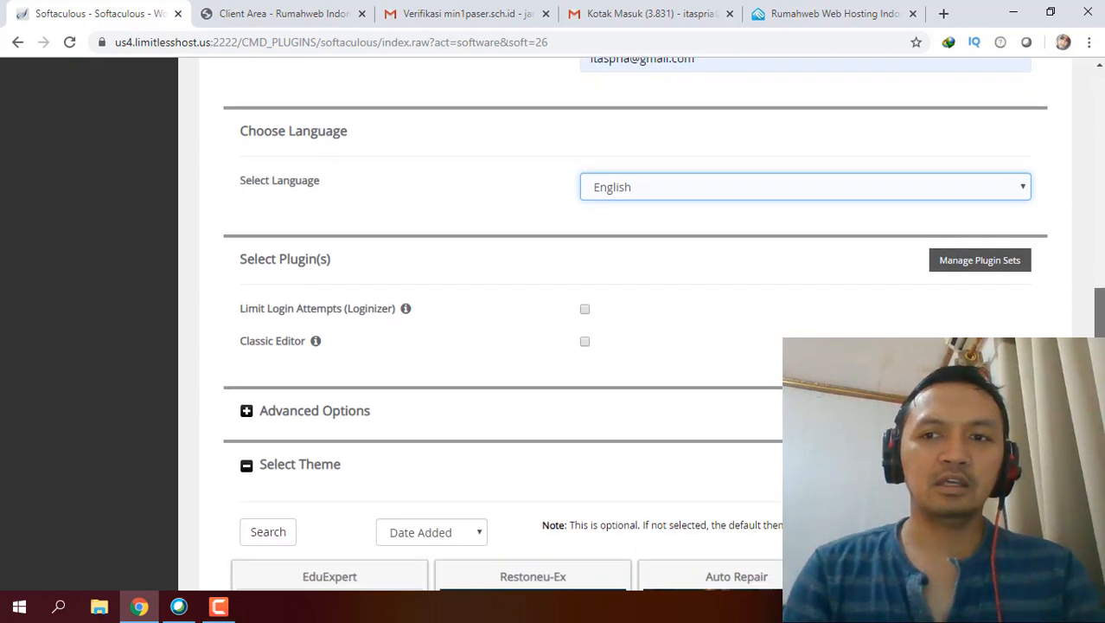
scroll(553, 323, "down", 1)
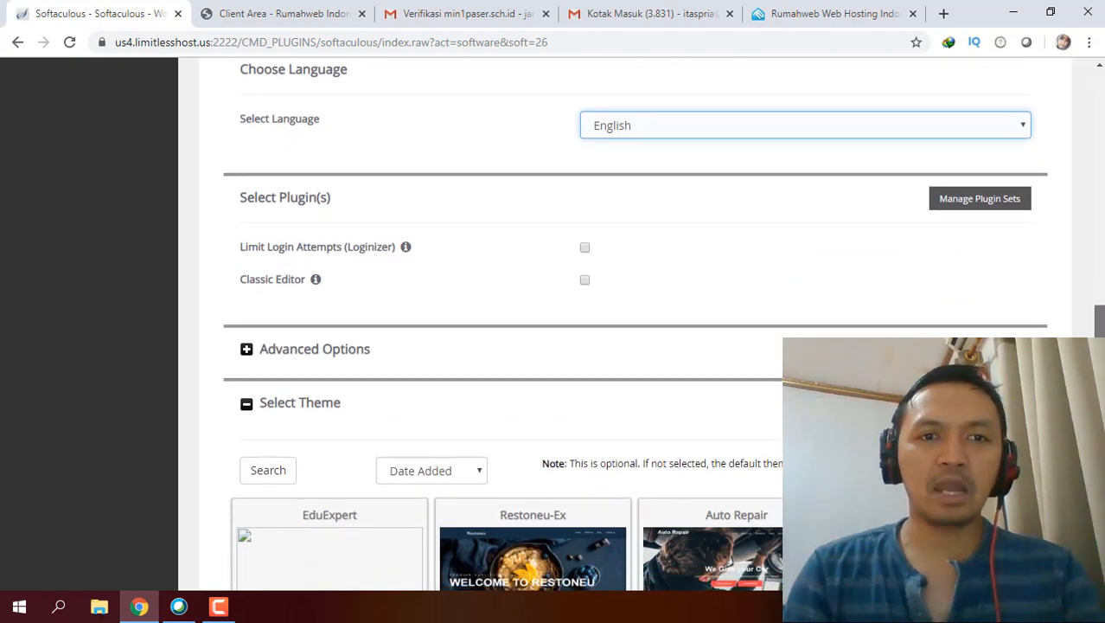
scroll(554, 322, "down", 3)
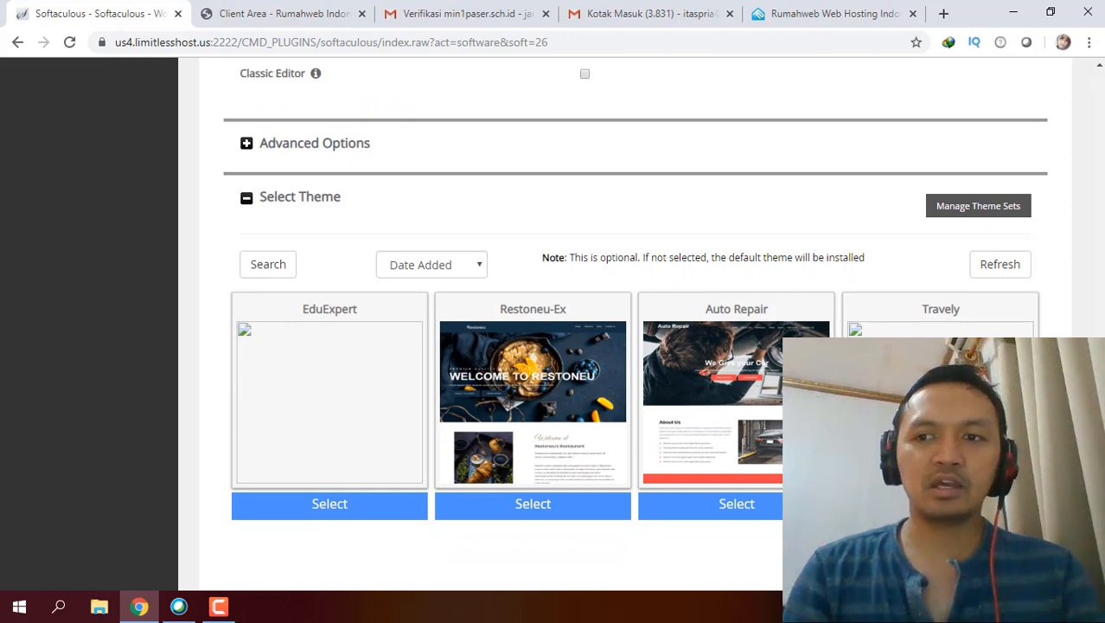
scroll(554, 322, "down", 3)
scroll(553, 323, "up", 1)
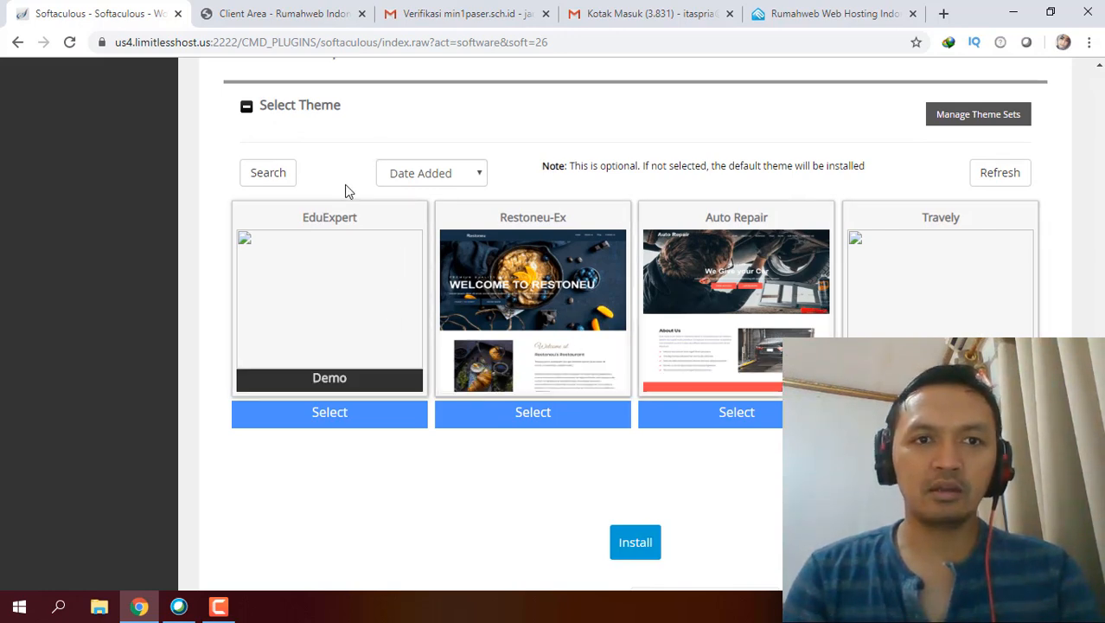
left_click(267, 174)
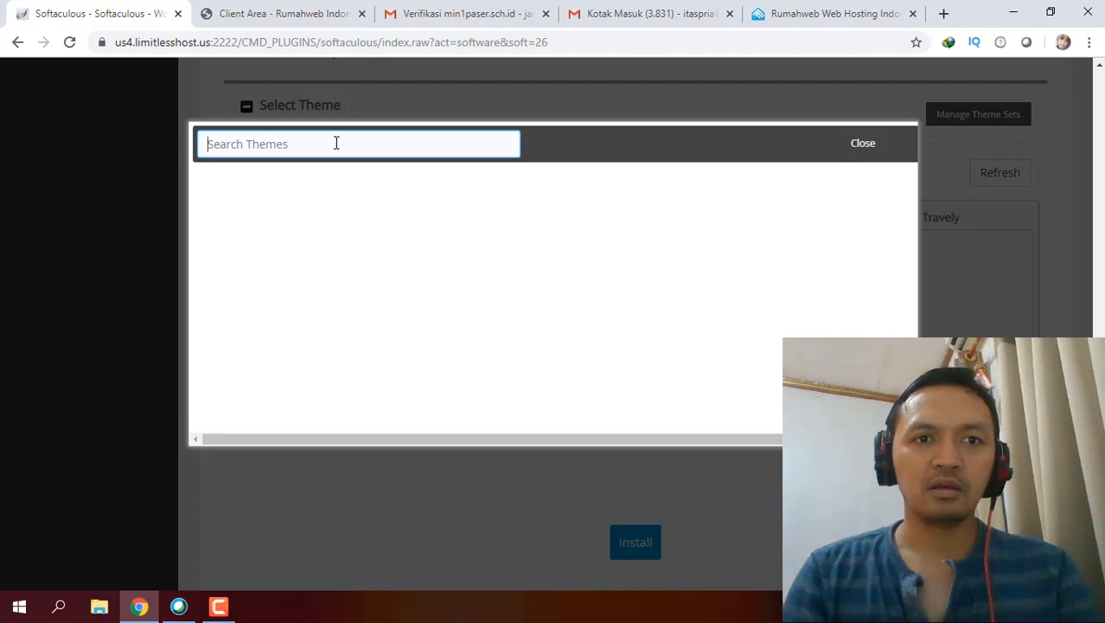
- Search themes for 'school', check the empty results, and close the search
type("s")
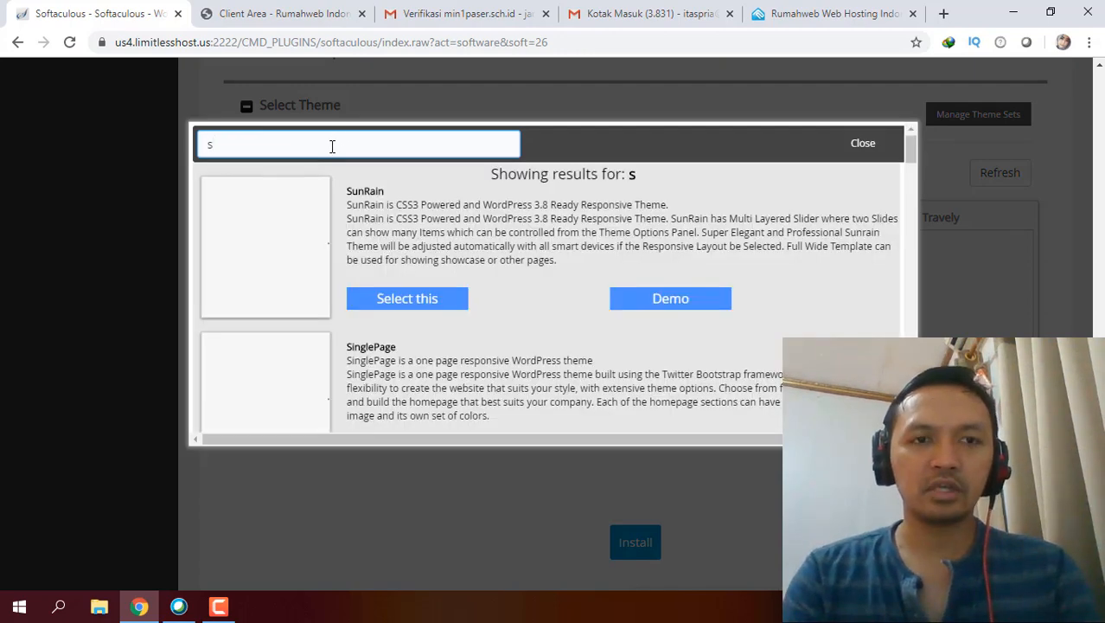
type("chool")
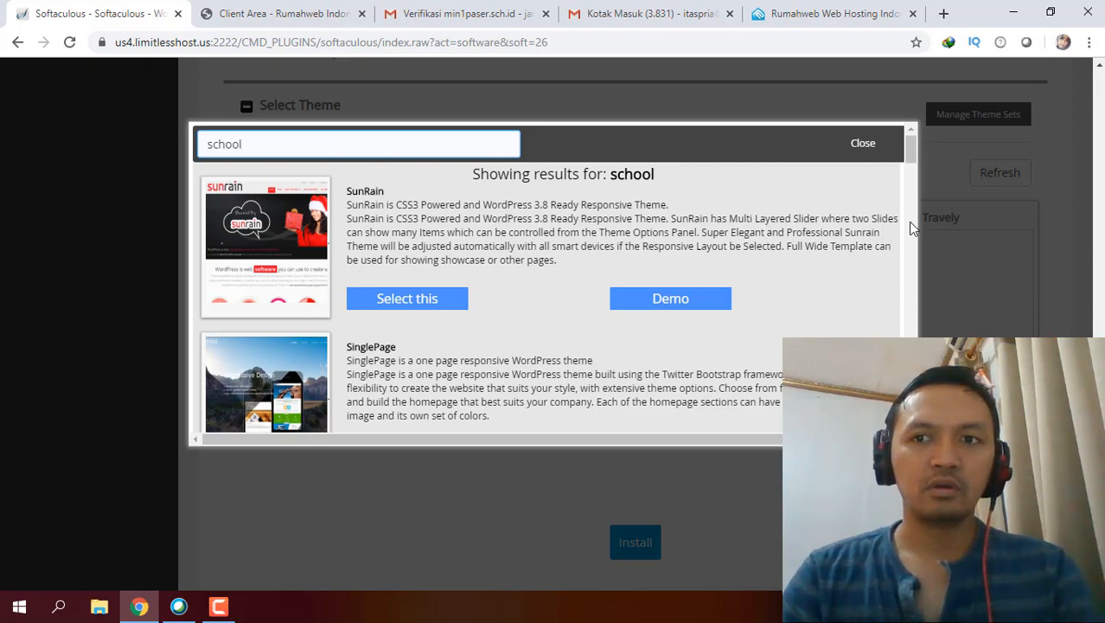
left_click_drag(910, 164, 960, 278)
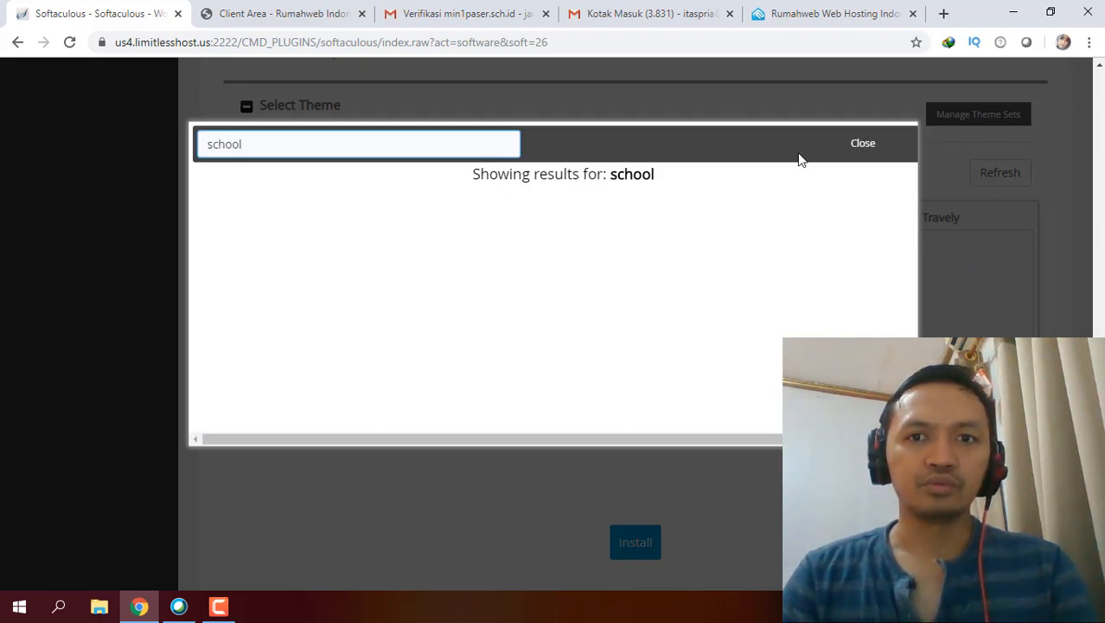
left_click(865, 144)
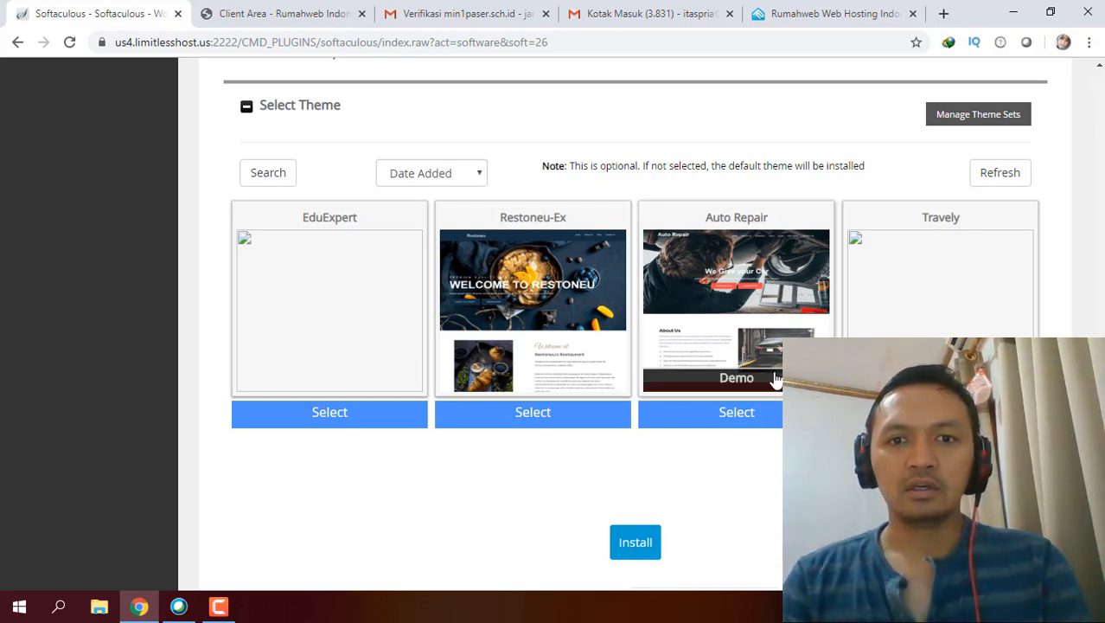
left_click(737, 417)
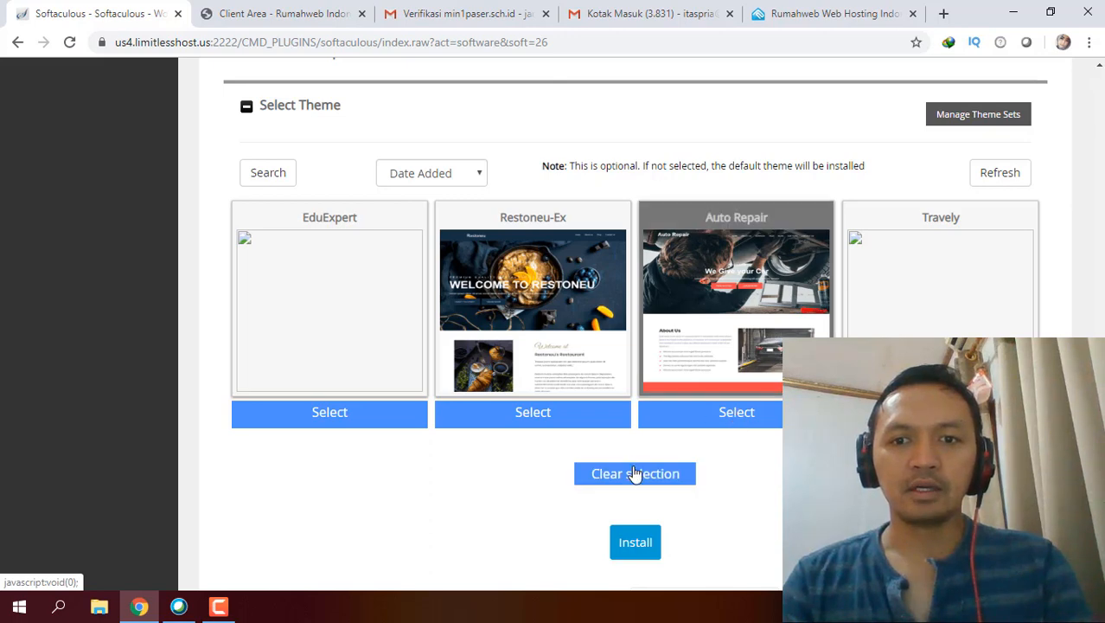
scroll(636, 474, "down", 2)
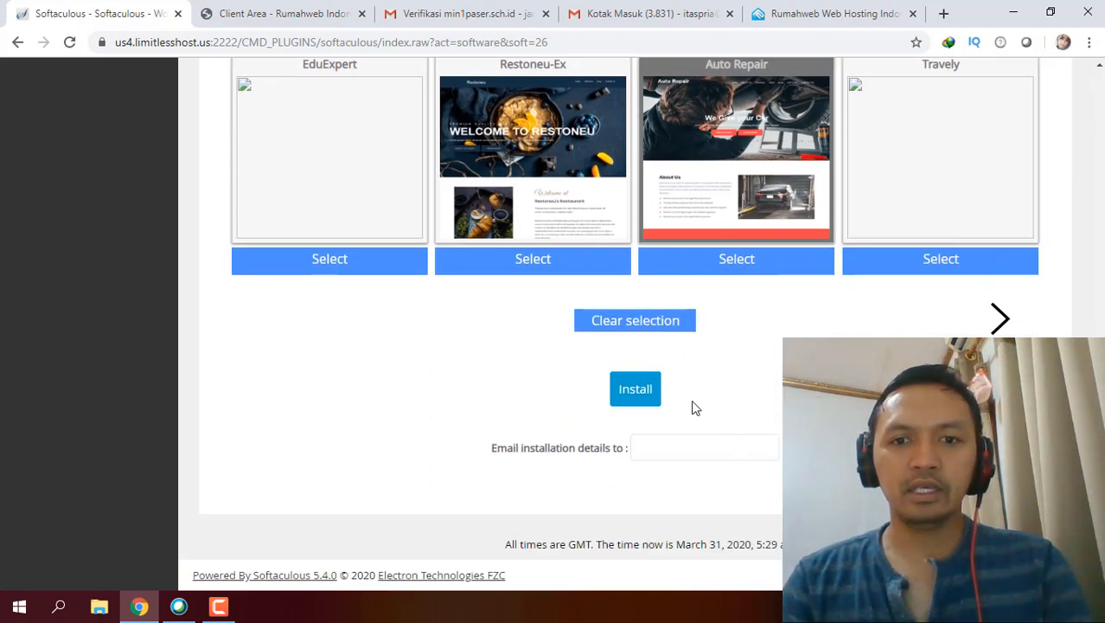
left_click(644, 404)
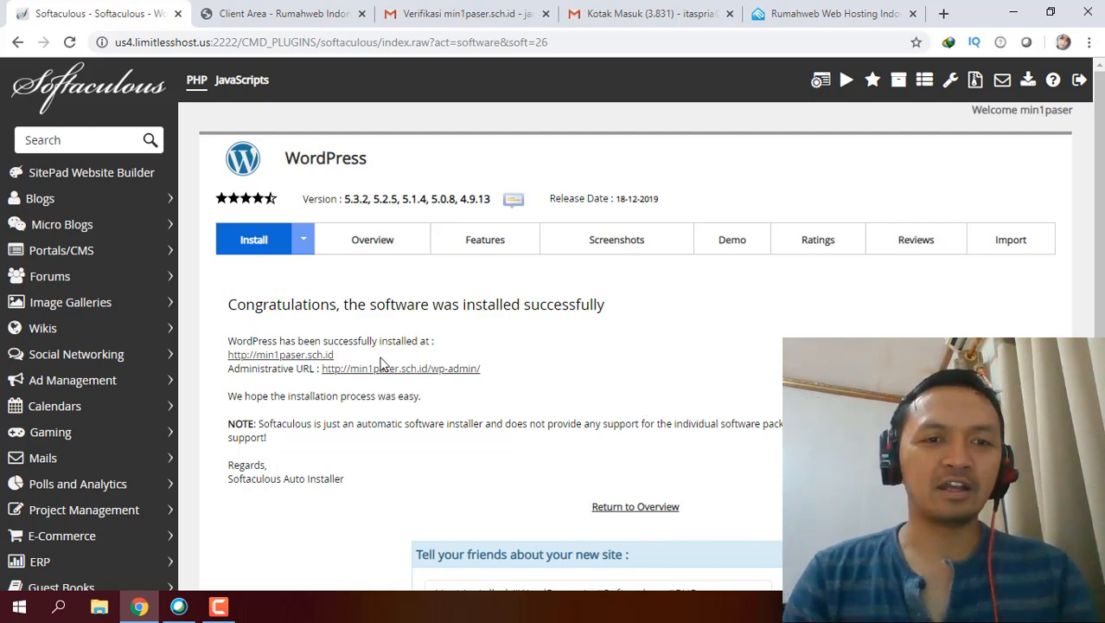
right_click(322, 361)
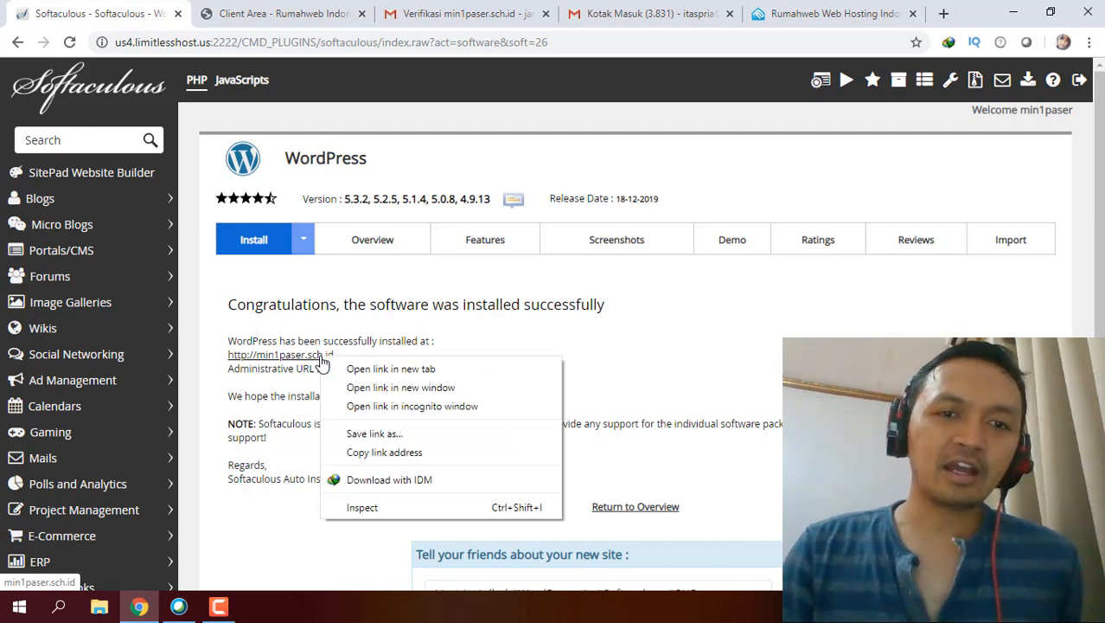
left_click(363, 369)
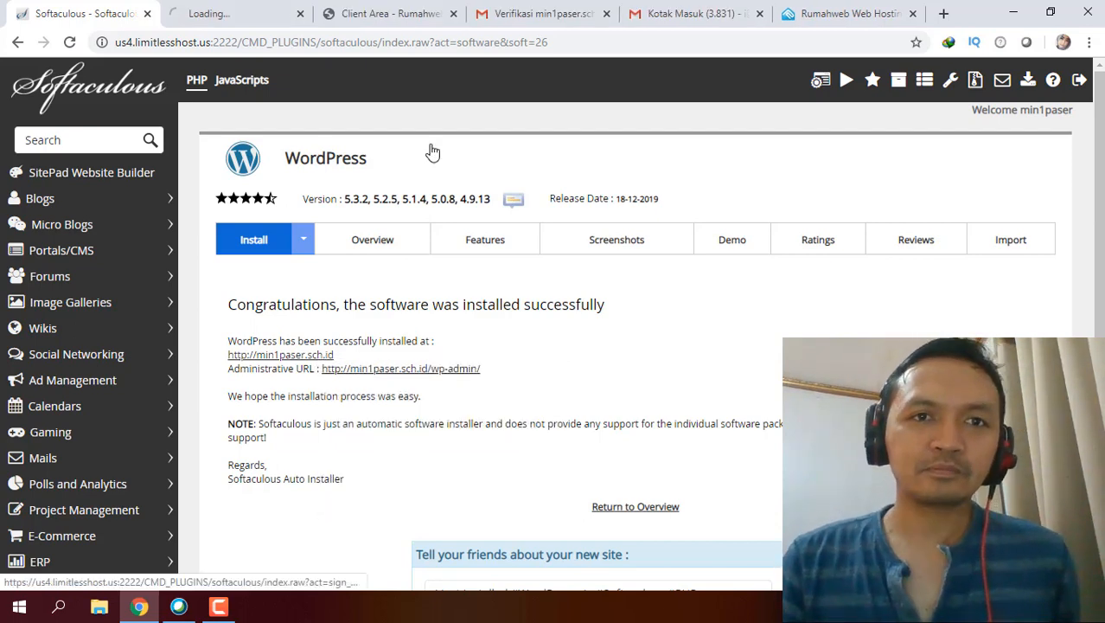
left_click(230, 12)
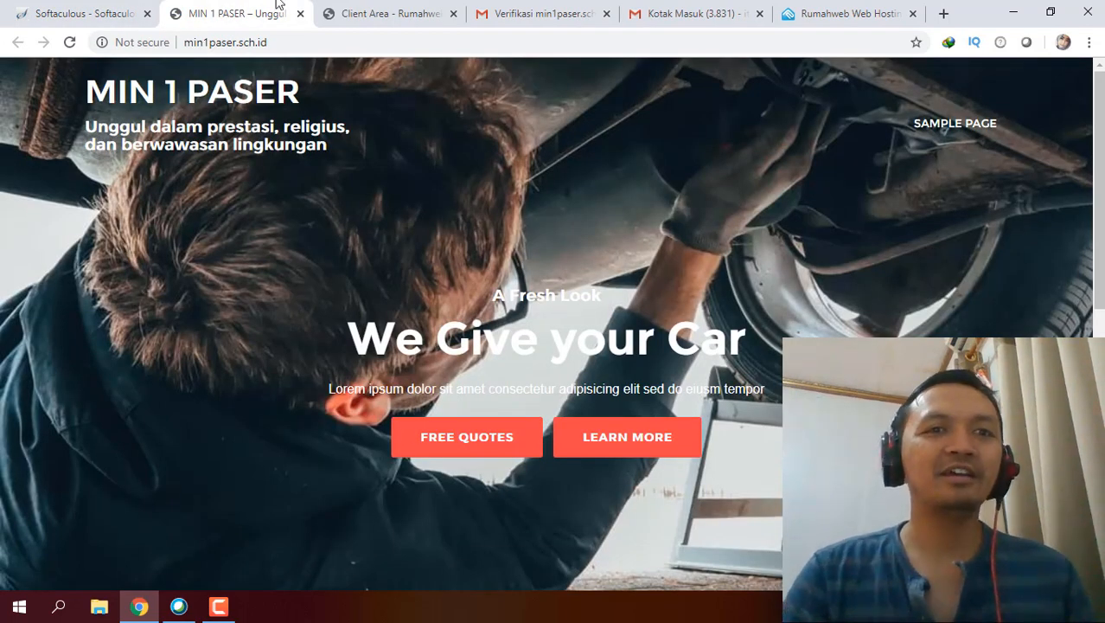
left_click_drag(345, 150, 87, 82)
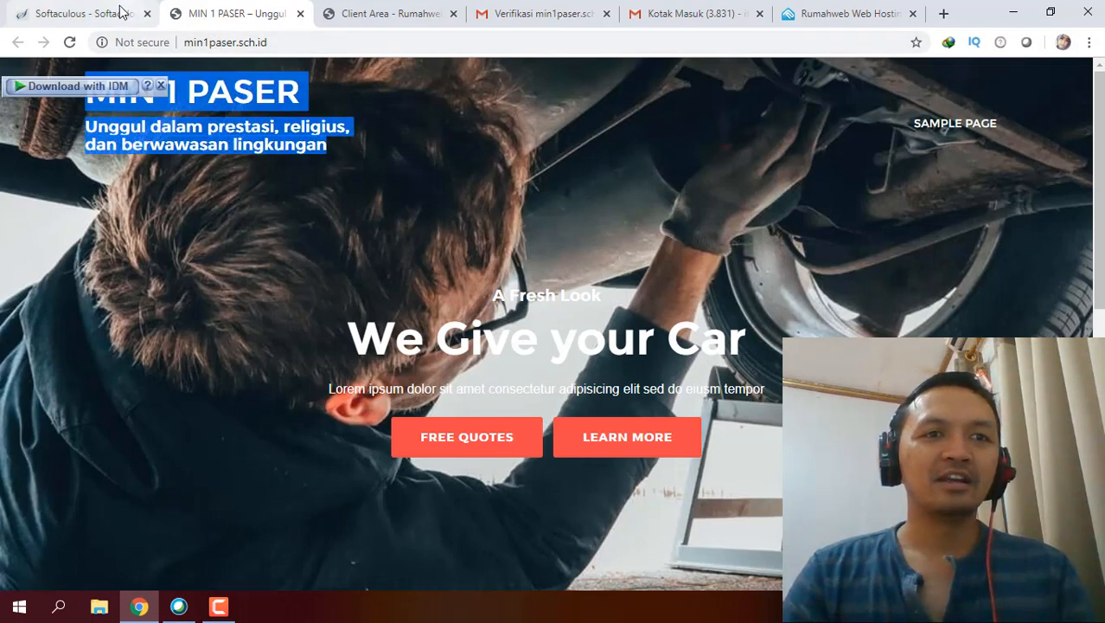
left_click(87, 13)
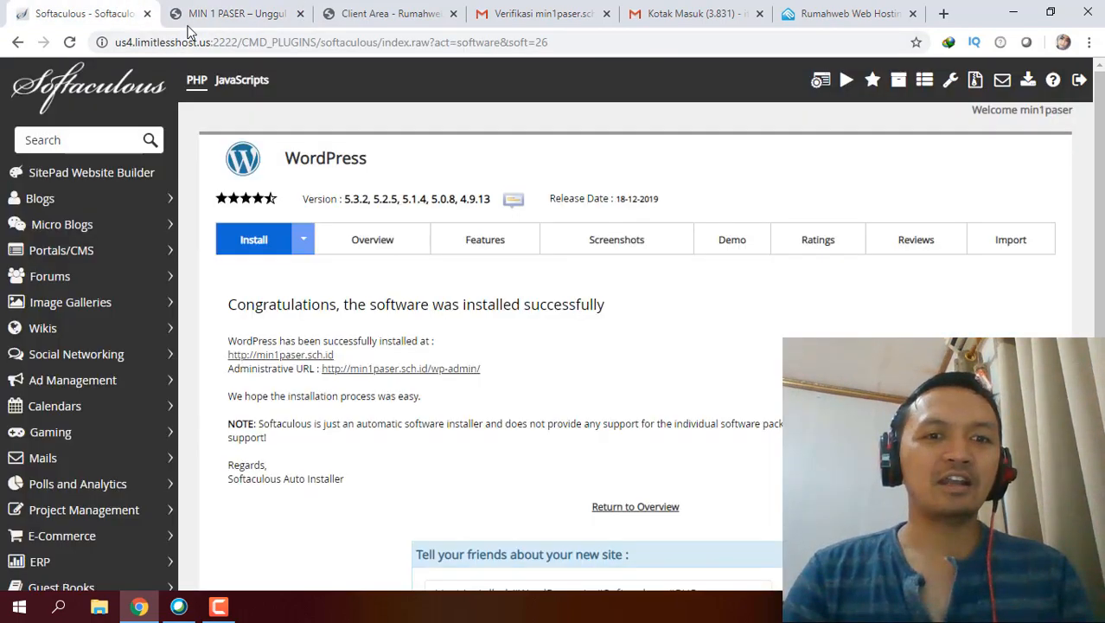
right_click(456, 372)
left_click(484, 381)
left_click(329, 18)
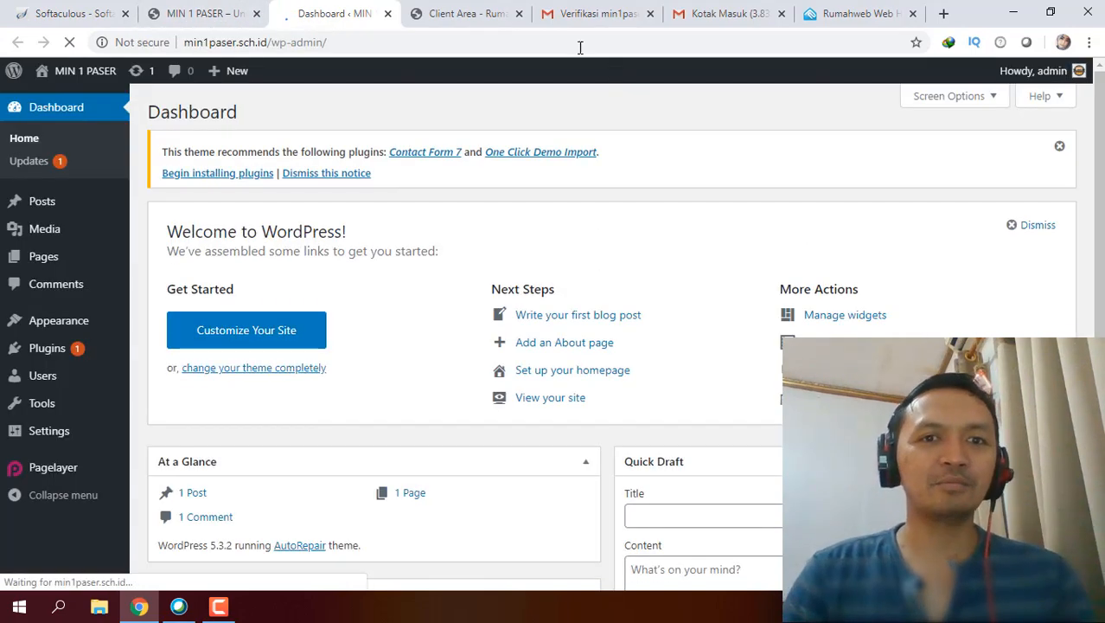
left_click(181, 13)
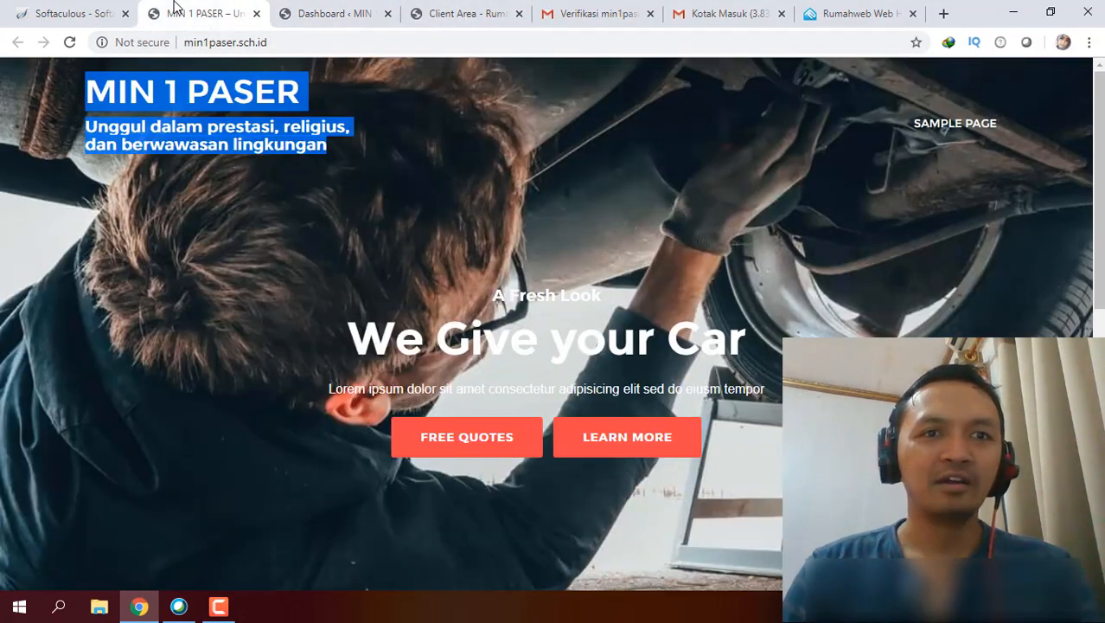
- Switch between the installer, front page and dashboard tabs, ending on the WordPress 5.3.2 dashboard
left_click(98, 10)
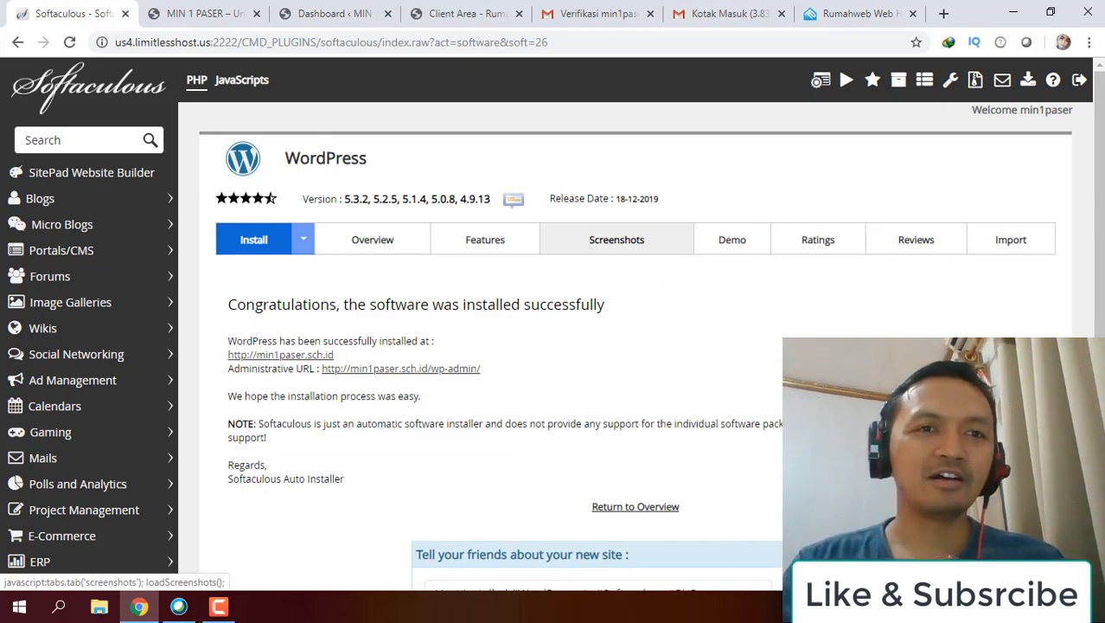
left_click(208, 13)
left_click(333, 13)
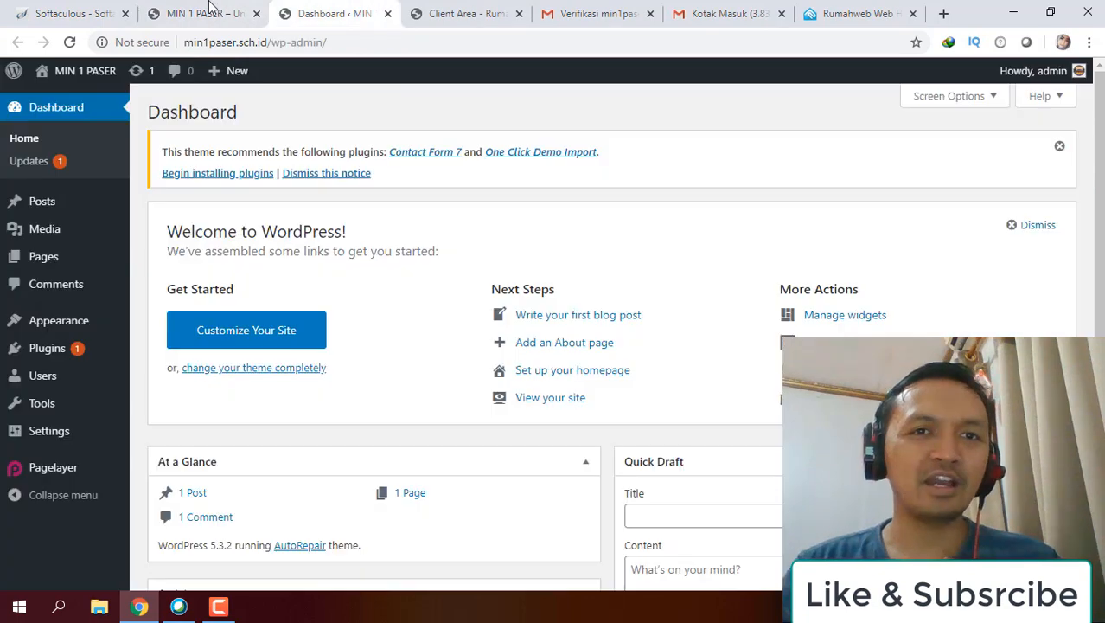
left_click(207, 9)
left_click(336, 14)
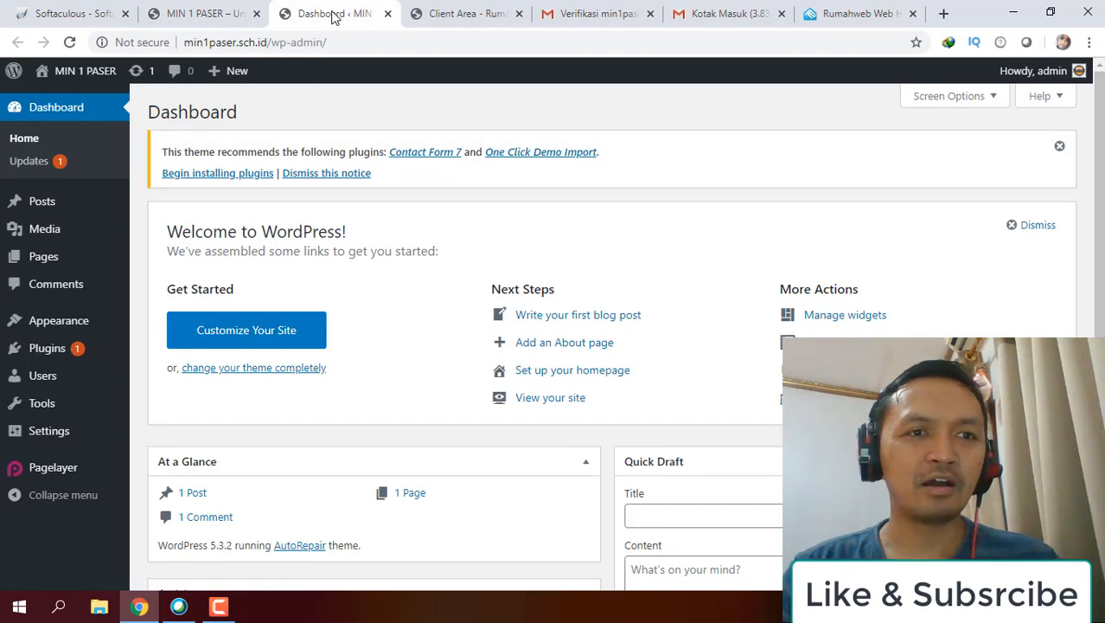
left_click(212, 9)
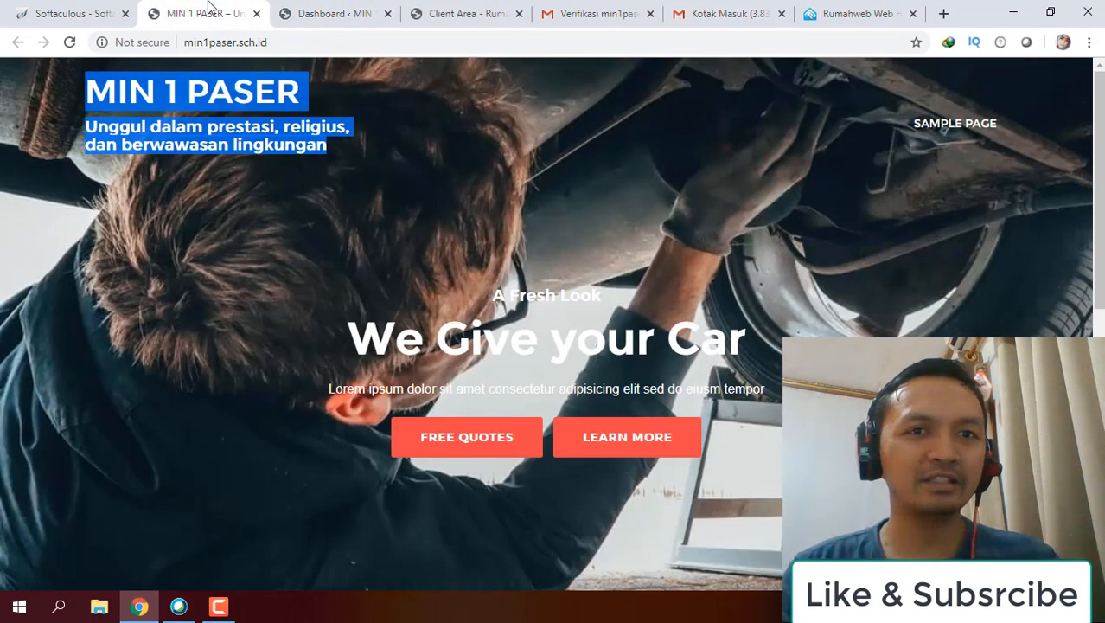
left_click(346, 8)
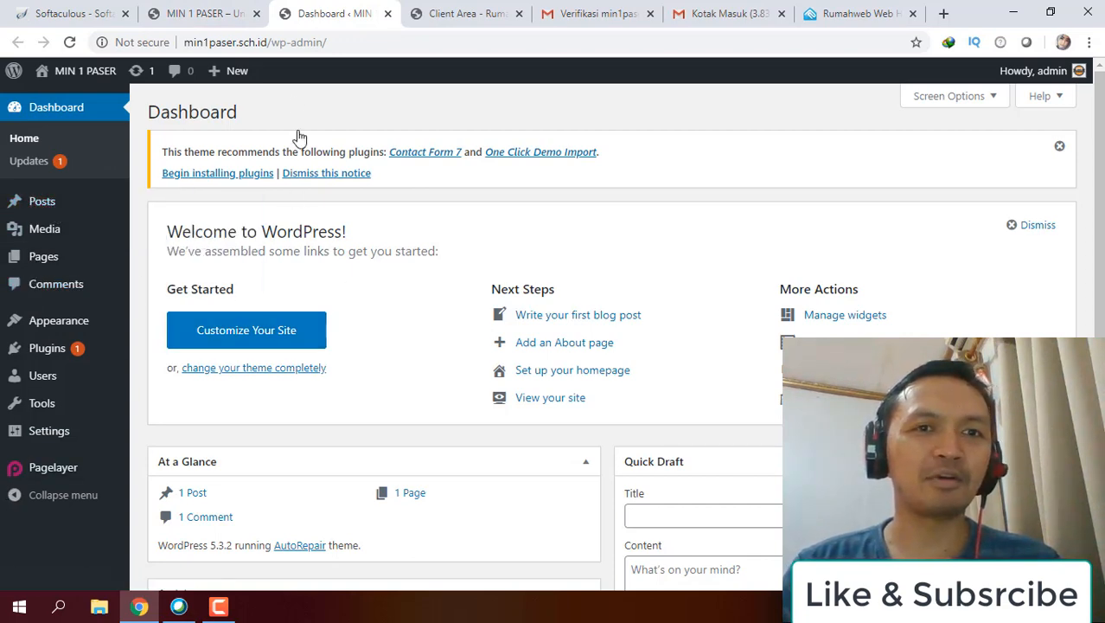
- Show the MIN 1 PASER front page headed 'We Give your Car'
left_click(229, 24)
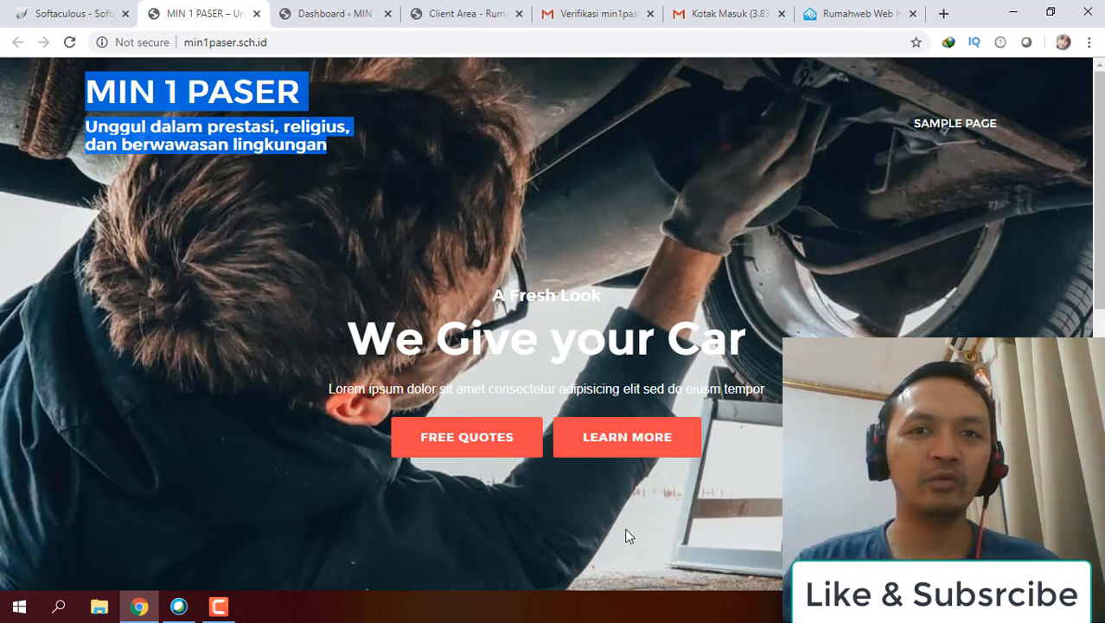
left_click(220, 606)
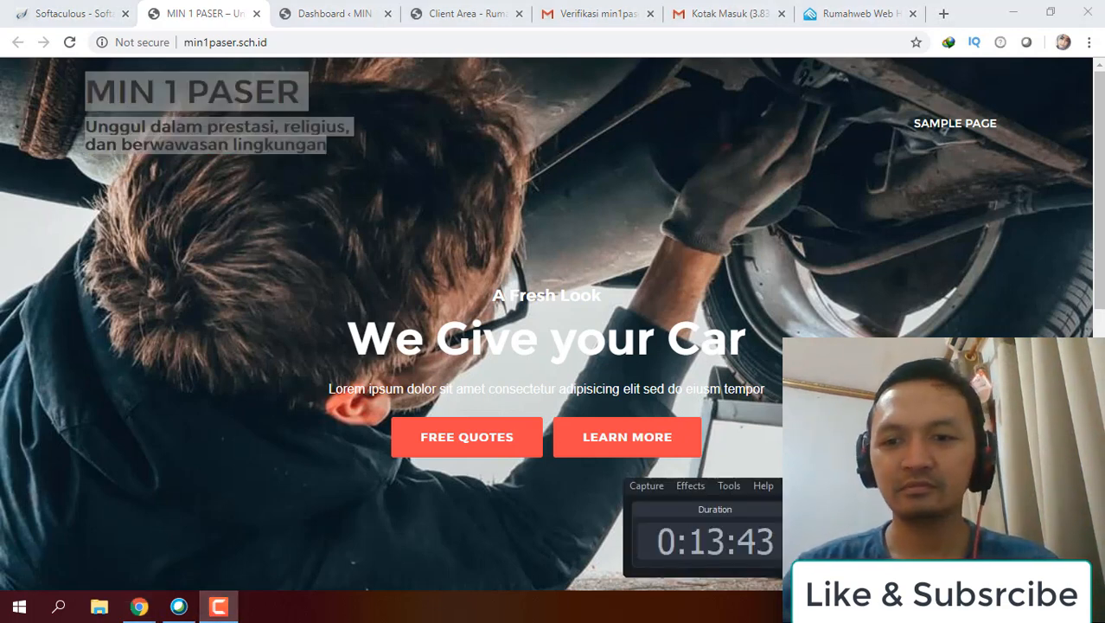